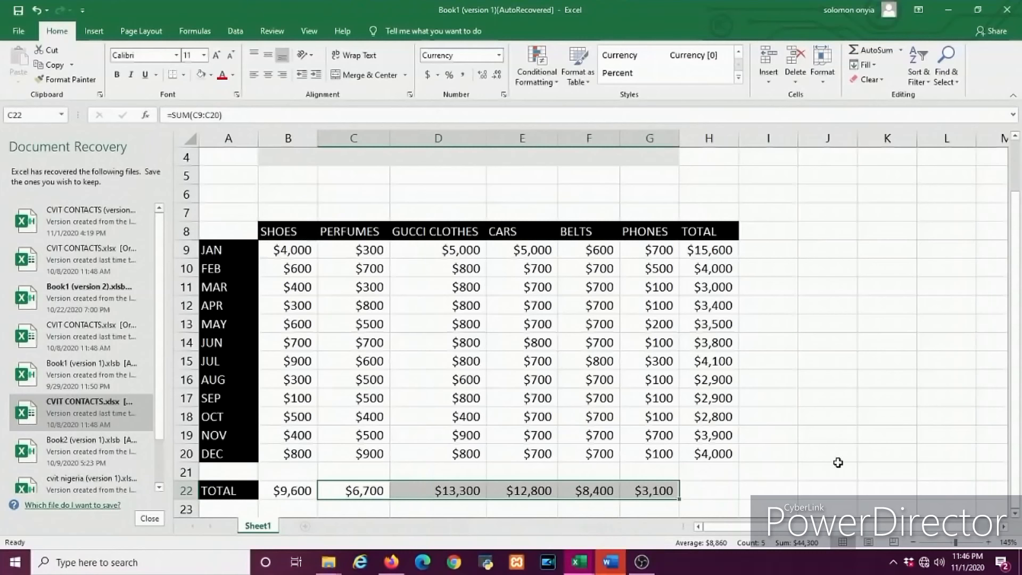
- Add the column heading AVERAGE in cell I8, beside the TOTAL heading
{"action": "left_click_drag", "start_coordinate": [1016, 361], "coordinate": [1017, 333]}
{"action": "left_click", "coordinate": [752, 233]}
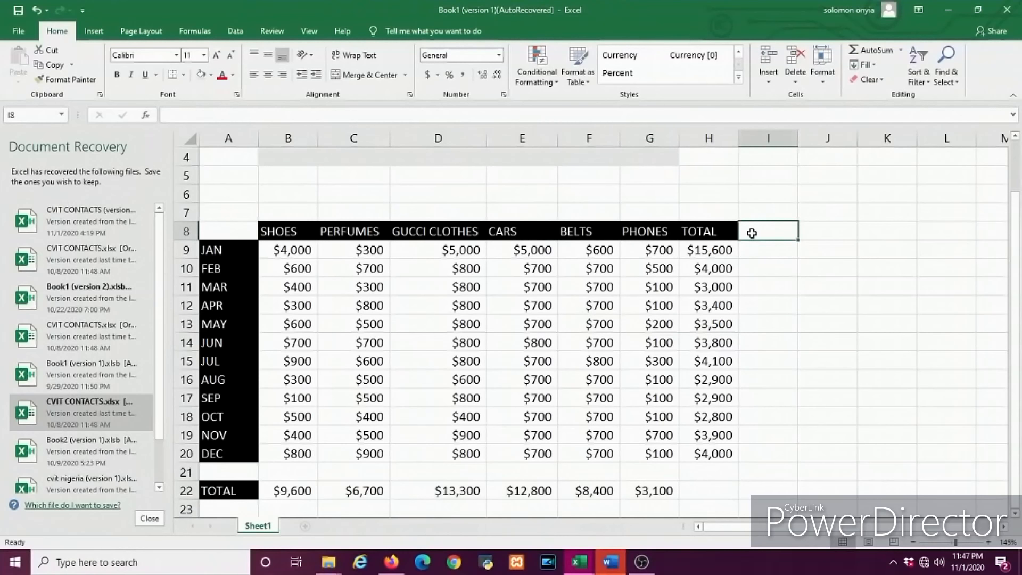
{"action": "type", "text": "average"}
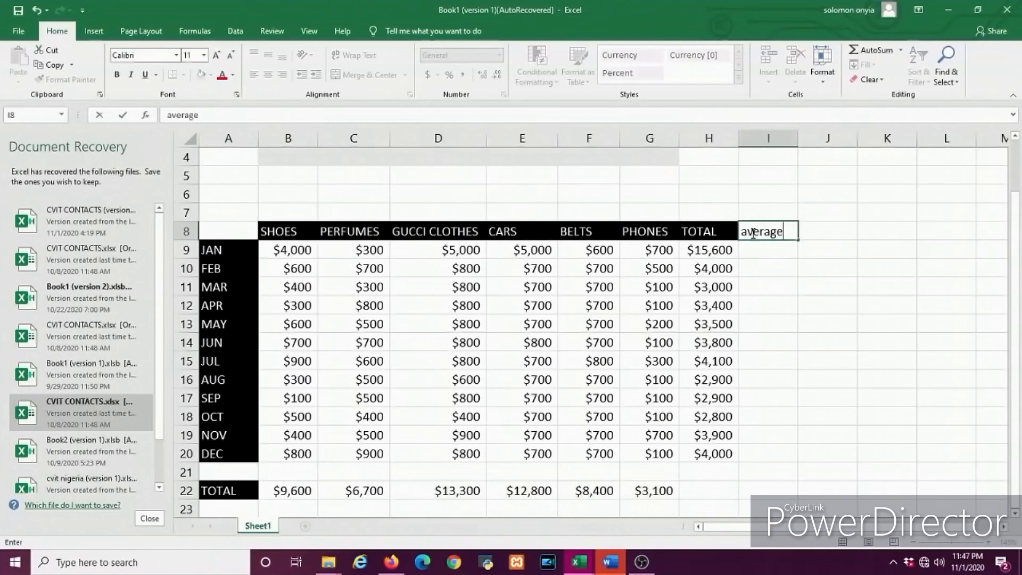
{"action": "key", "text": "BackSpace"}
{"action": "key", "text": "BackSpace"}
{"action": "key", "text": "BackSpace"}
{"action": "key", "text": "BackSpace"}
{"action": "key", "text": "BackSpace"}
{"action": "key", "text": "BackSpace"}
{"action": "key", "text": "BackSpace"}
{"action": "type", "text": "AVRAGE"}
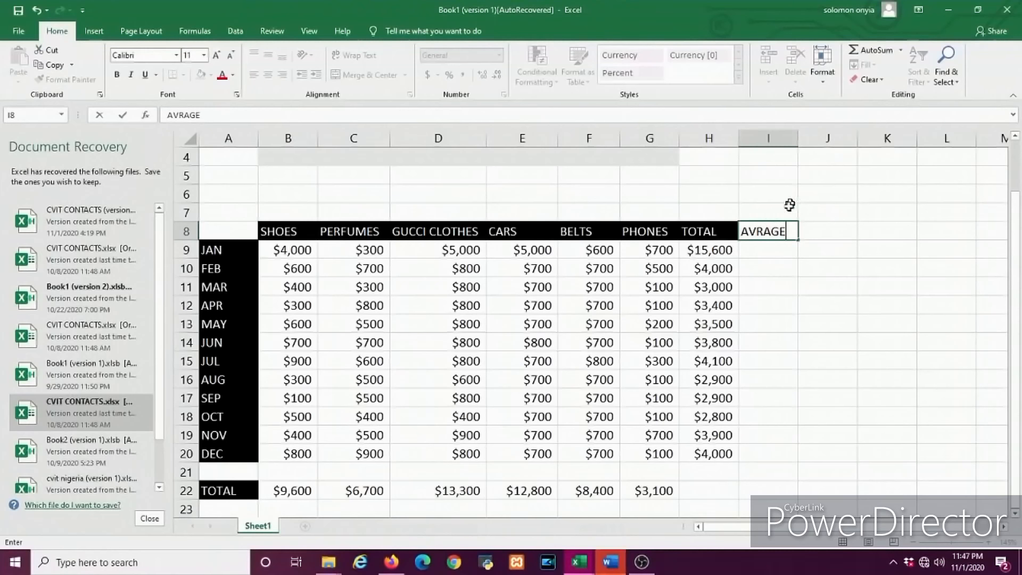
{"action": "key", "text": "BackSpace"}
{"action": "key", "text": "BackSpace"}
{"action": "key", "text": "BackSpace"}
{"action": "key", "text": "BackSpace"}
{"action": "type", "text": "ERAGE"}
- Enter the column headings HIGHEST in cell J8 and LOWEST in cell K8
{"action": "left_click", "coordinate": [818, 228]}
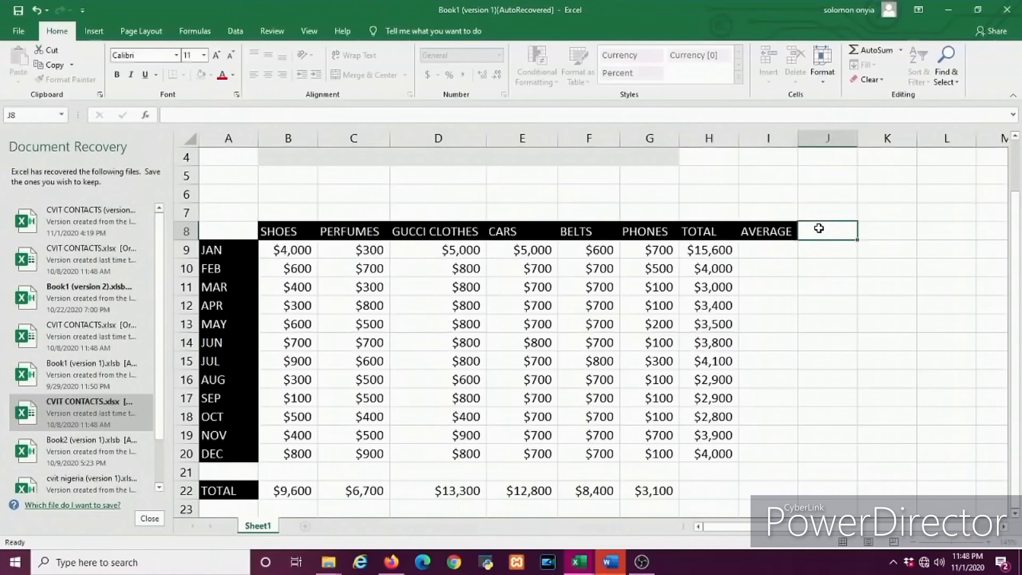
{"action": "type", "text": "HIGHEST"}
{"action": "key", "text": "Tab"}
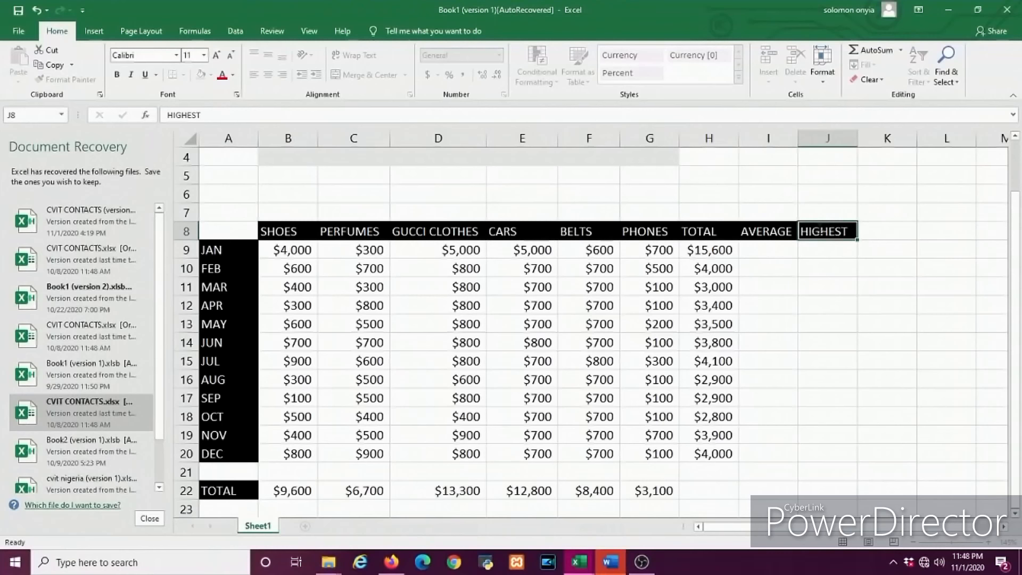
{"action": "type", "text": "LOWEST"}
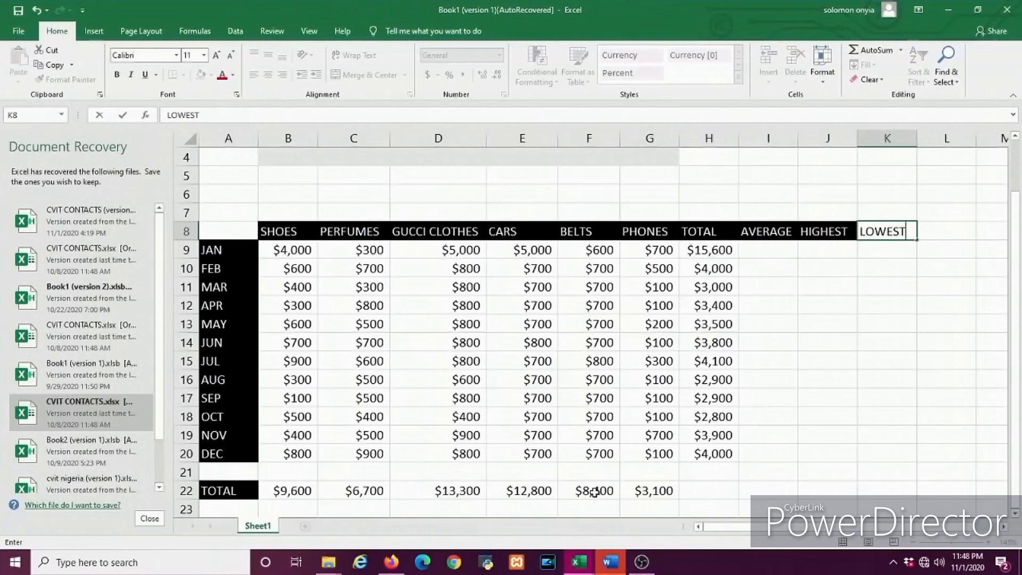
{"action": "scroll", "coordinate": [666, 382], "scroll_direction": "right", "scroll_amount": 2}
{"action": "scroll", "coordinate": [666, 382], "scroll_direction": "left", "scroll_amount": 2}
- Calculate January's average in cell I9 with an AVERAGE formula over B9:G9
{"action": "left_click", "coordinate": [762, 255]}
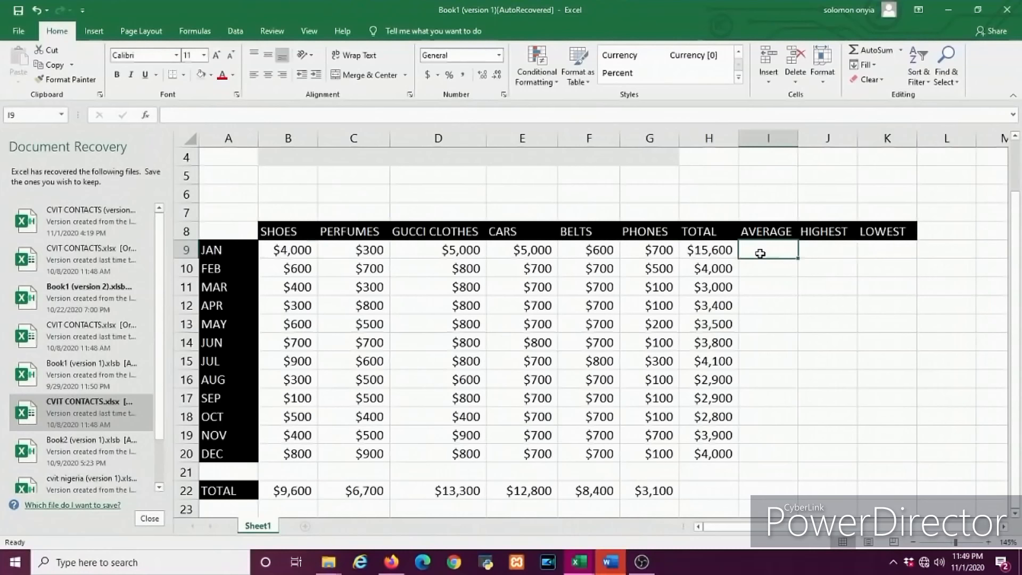
{"action": "type", "text": "=av"}
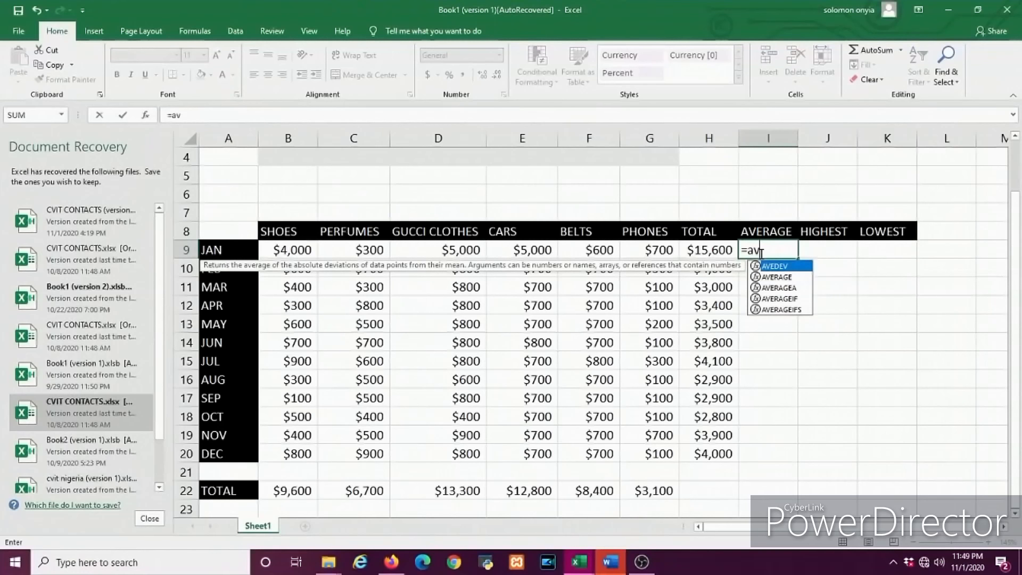
{"action": "type", "text": "erage"}
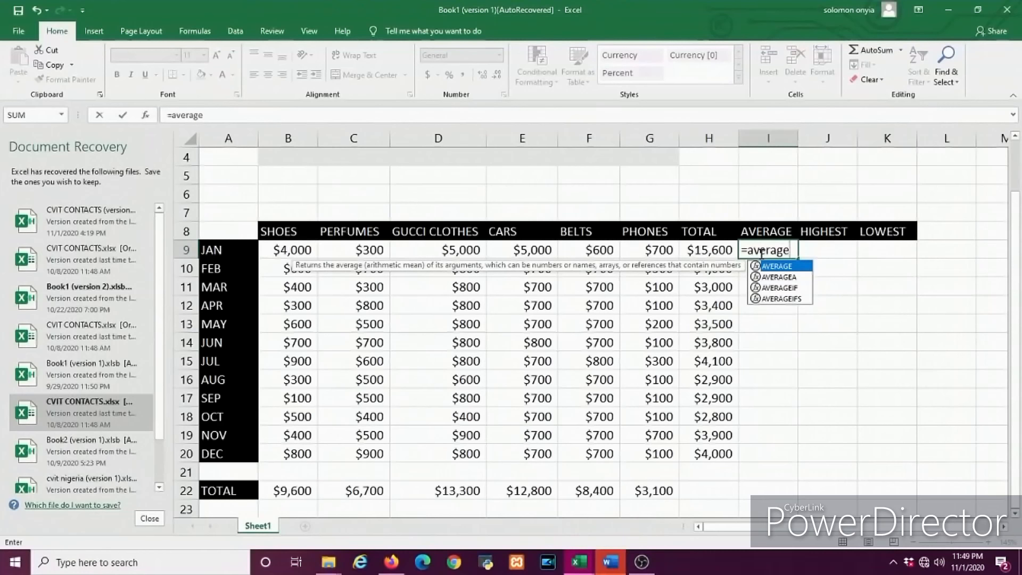
{"action": "type", "text": "("}
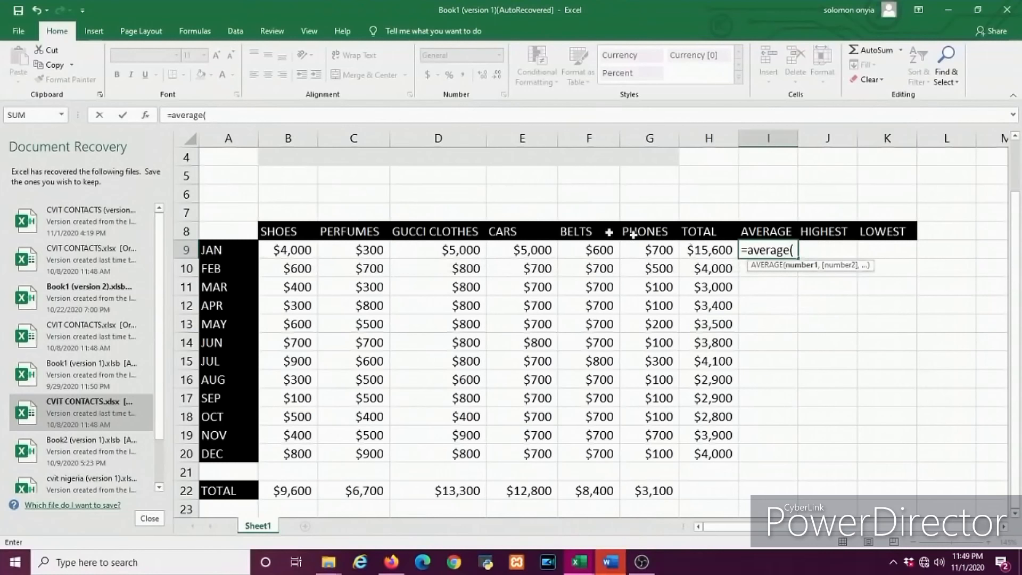
{"action": "left_click_drag", "start_coordinate": [290, 248], "coordinate": [637, 250]}
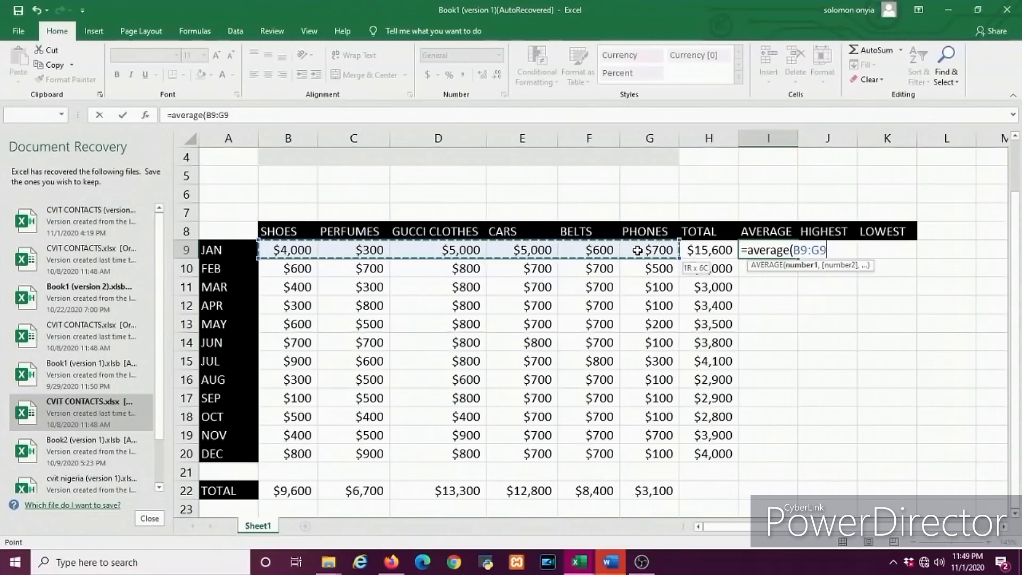
{"action": "key", "text": "Return"}
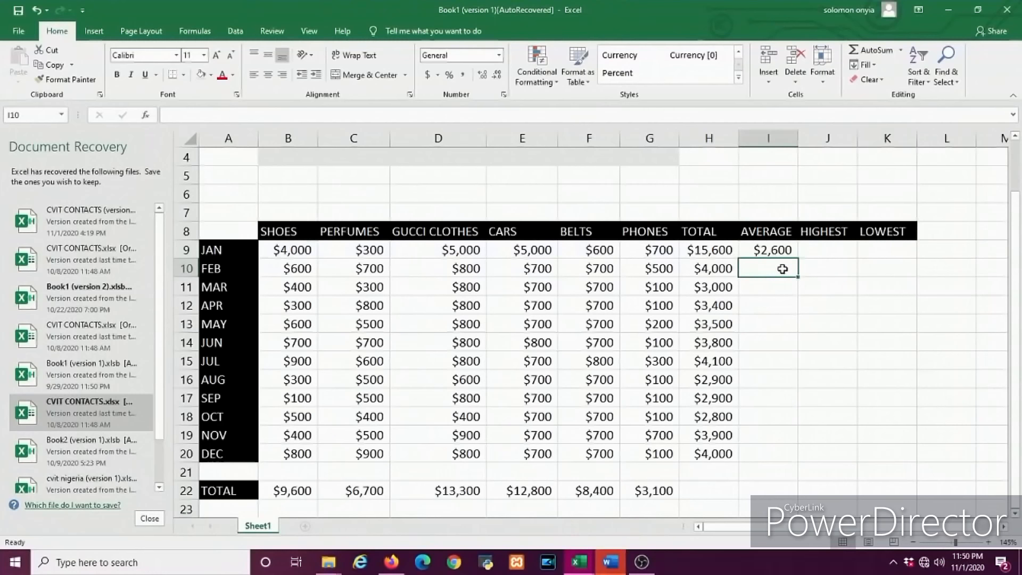
- Calculate February's average in cell I10 with an AVERAGE formula over B10:G10
{"action": "type", "text": "=average"}
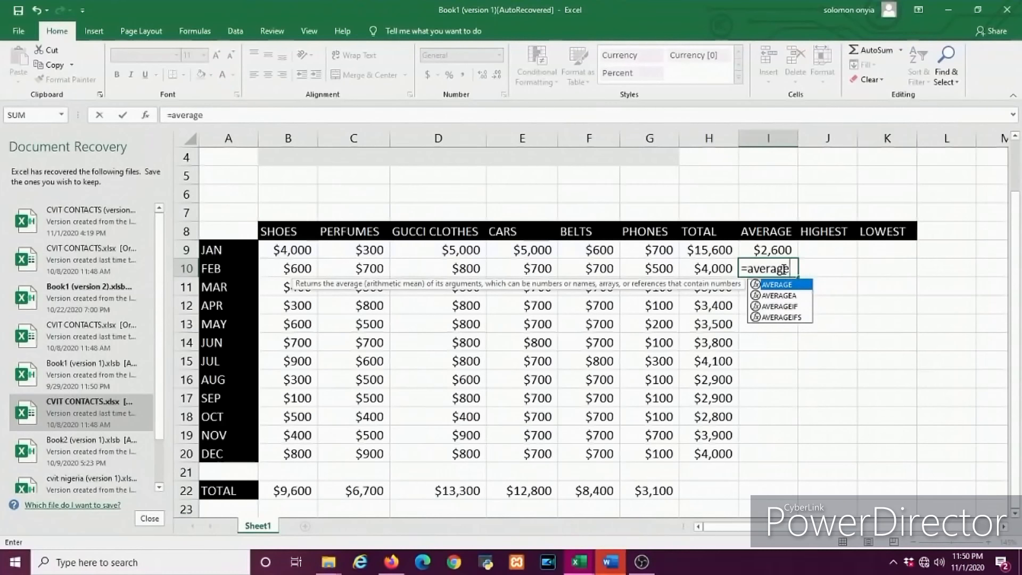
{"action": "type", "text": "("}
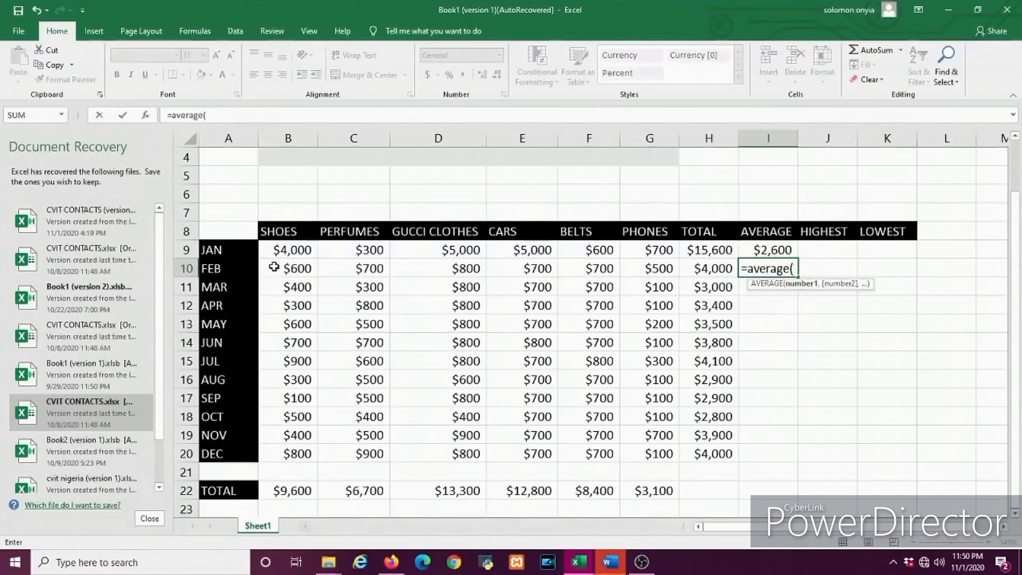
{"action": "left_click_drag", "start_coordinate": [277, 268], "coordinate": [643, 267]}
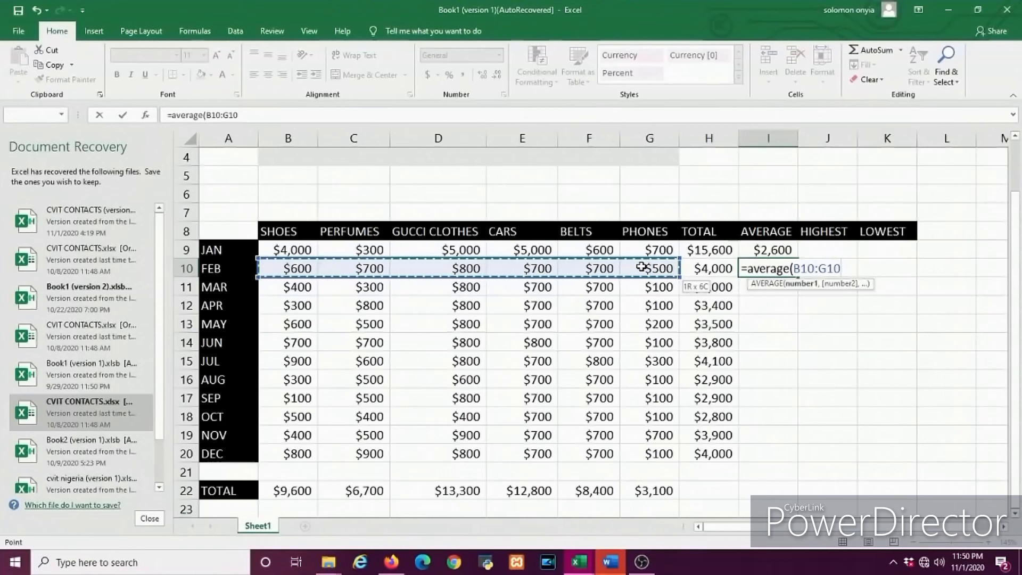
{"action": "key", "text": "Return"}
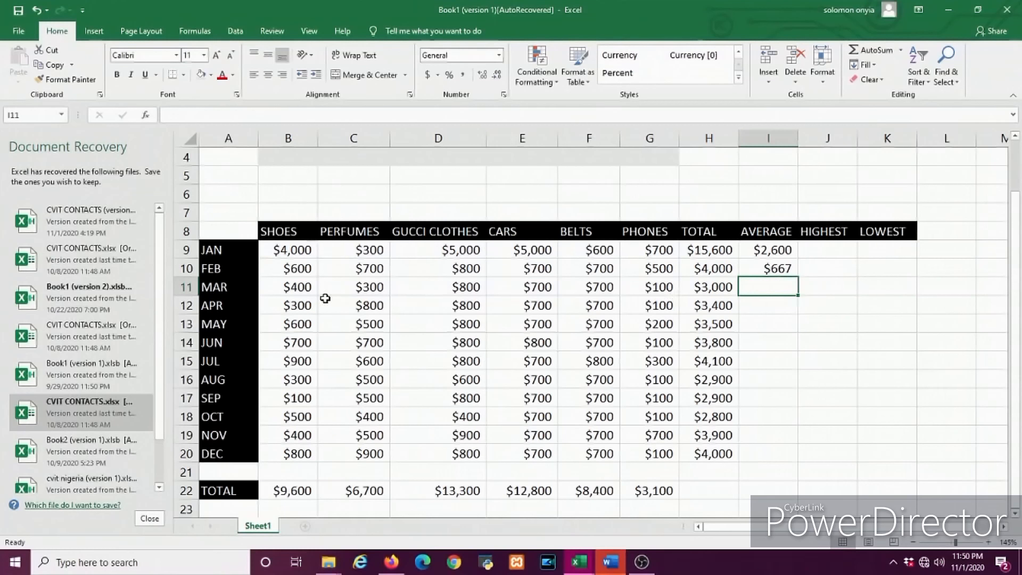
- Try to average the March sales in B11:G11 with the AutoSum Average function
{"action": "left_click", "coordinate": [306, 289]}
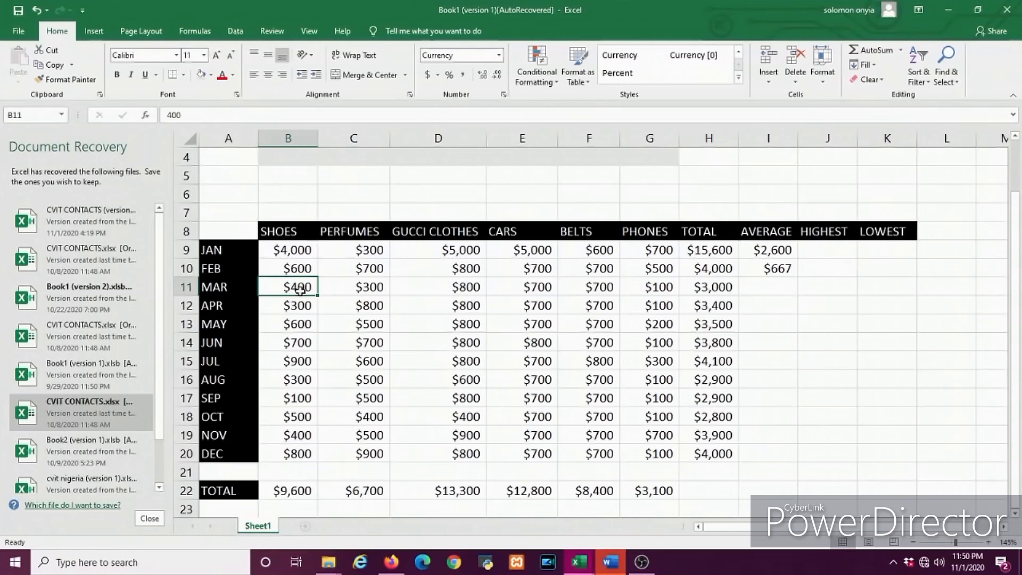
{"action": "left_click_drag", "start_coordinate": [301, 289], "coordinate": [643, 293]}
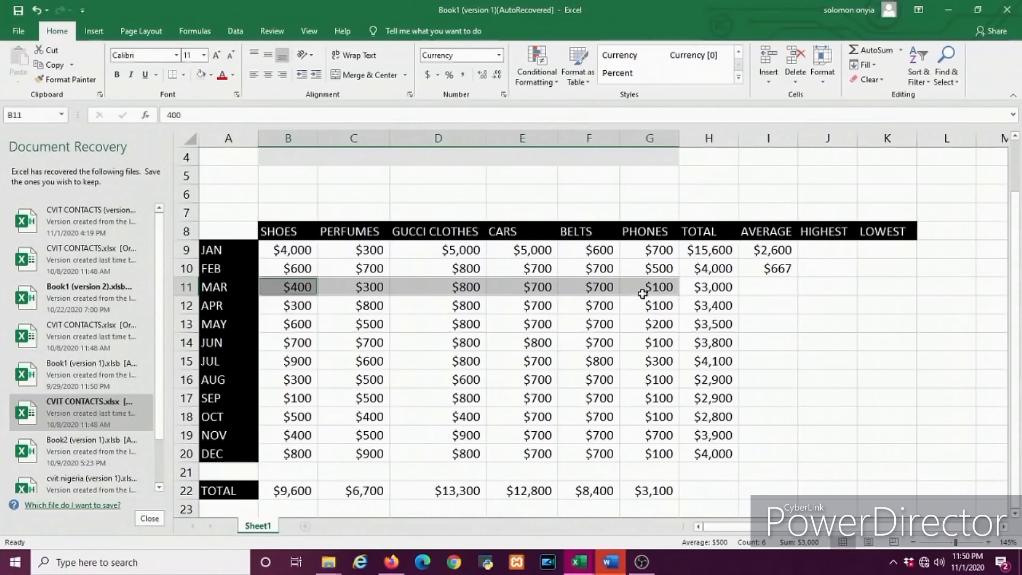
{"action": "left_click", "coordinate": [898, 51]}
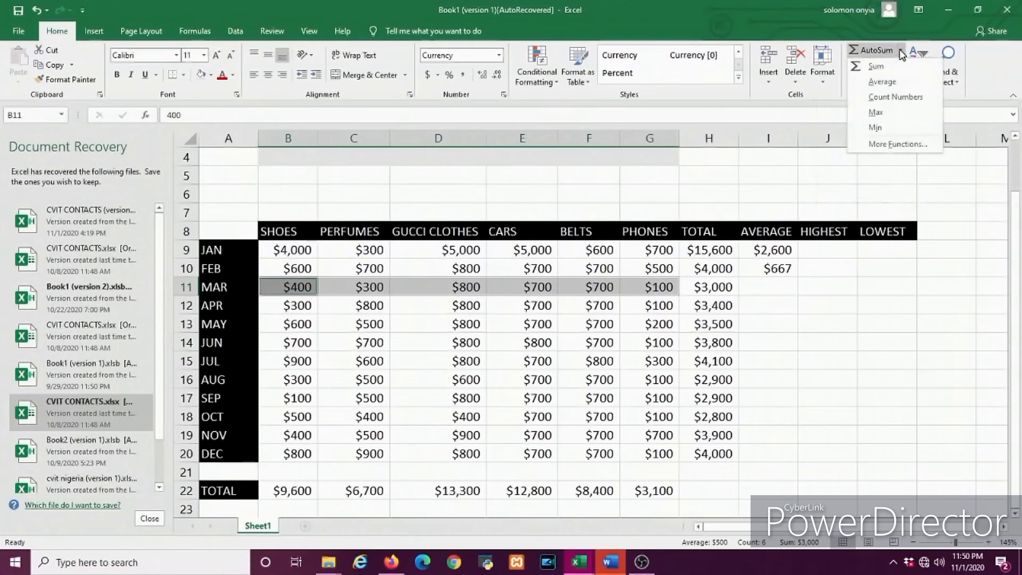
{"action": "left_click", "coordinate": [880, 81]}
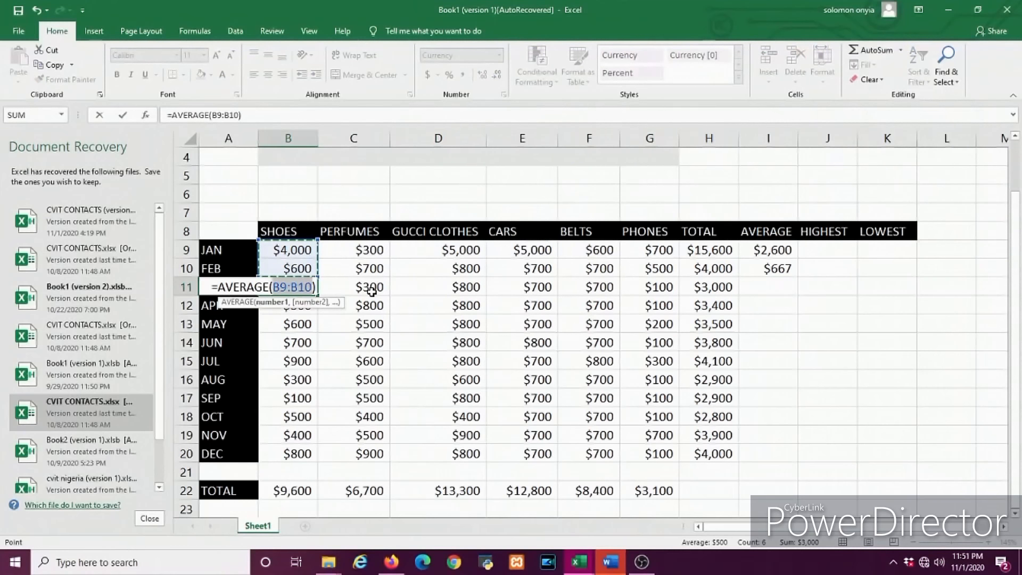
- Delete the misplaced AVERAGE formula from the March SHOES cell B11, leaving the cell empty
{"action": "key", "text": "BackSpace"}
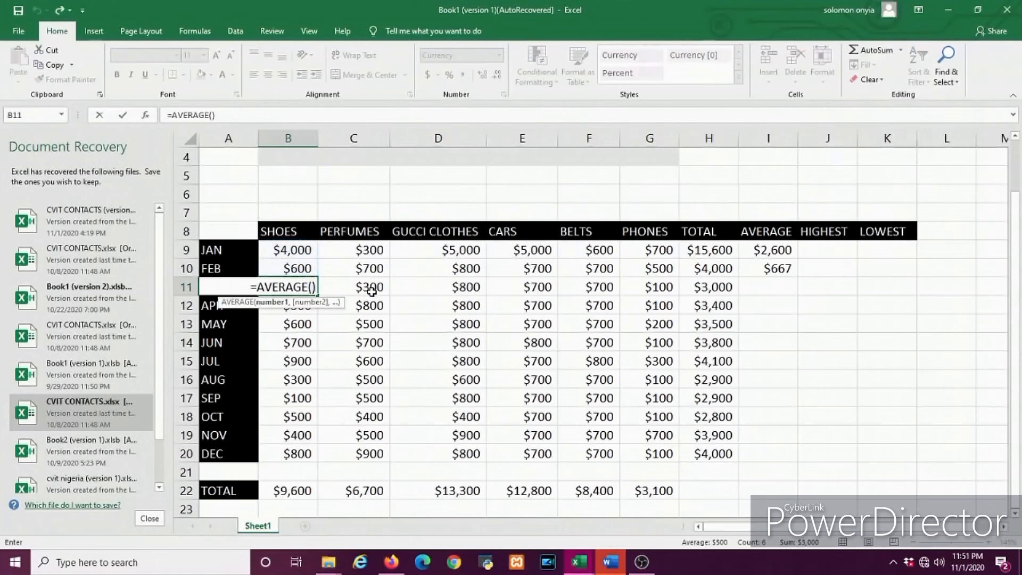
{"action": "left_click", "coordinate": [316, 287]}
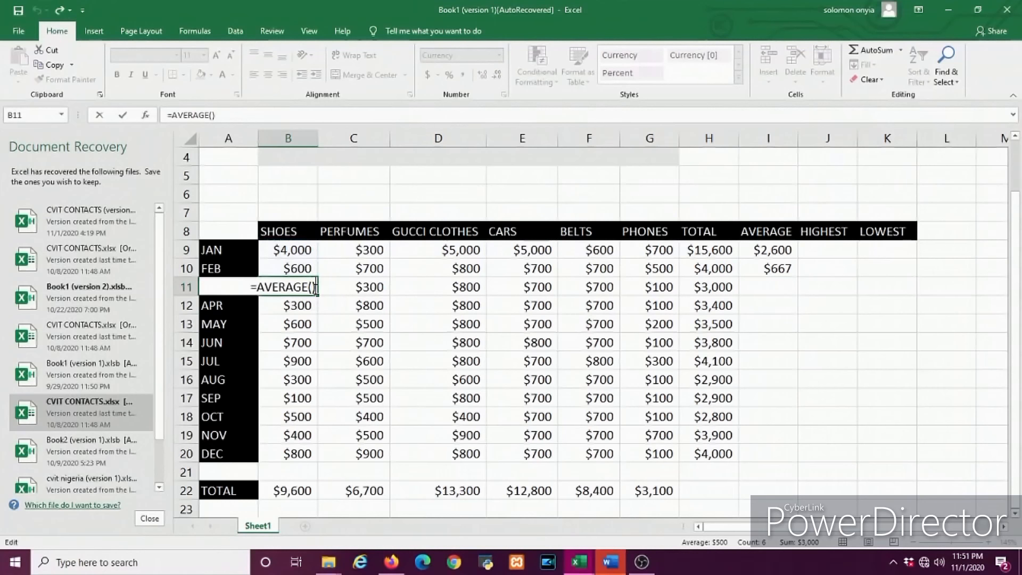
{"action": "key", "text": "BackSpace"}
{"action": "key", "text": "BackSpace"}
{"action": "key", "text": "BackSpace"}
{"action": "key", "text": "BackSpace"}
{"action": "key", "text": "BackSpace"}
{"action": "key", "text": "BackSpace"}
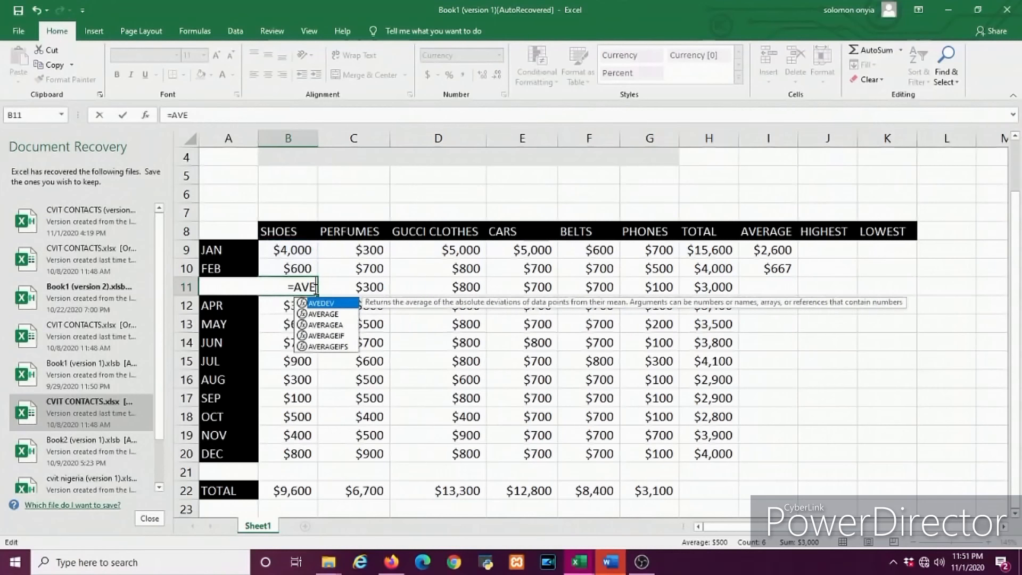
{"action": "key", "text": "BackSpace"}
{"action": "key", "text": "BackSpace"}
{"action": "key", "text": "BackSpace"}
{"action": "key", "text": "BackSpace"}
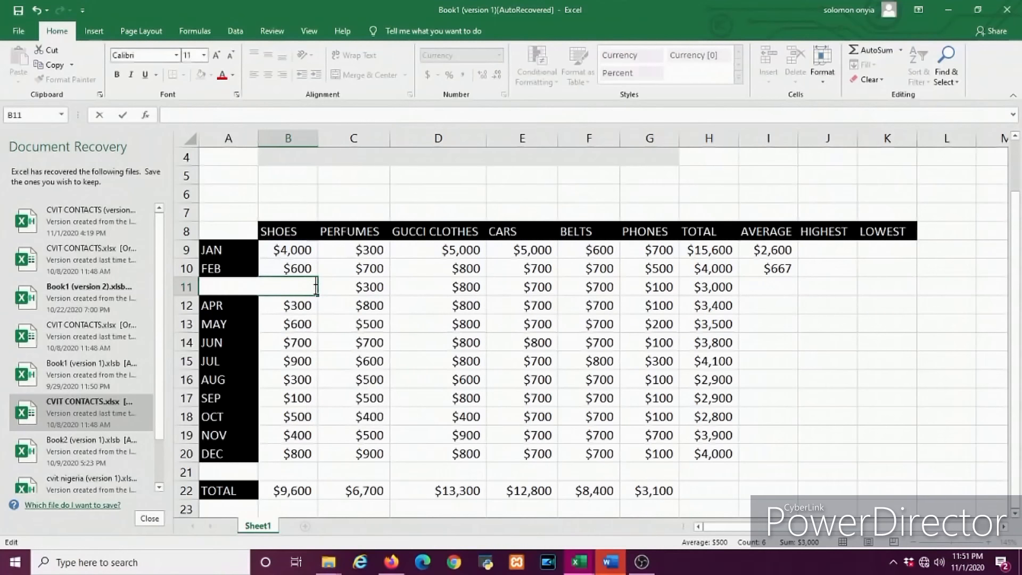
{"action": "left_click", "coordinate": [354, 283]}
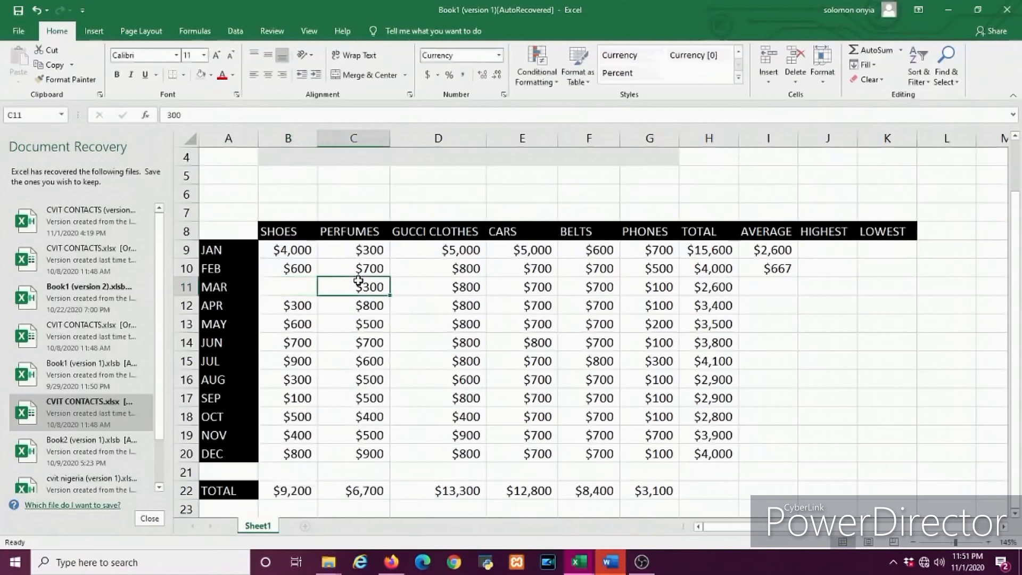
- Enter $600 as the March SHOES amount in cell B11
{"action": "left_click", "coordinate": [304, 289]}
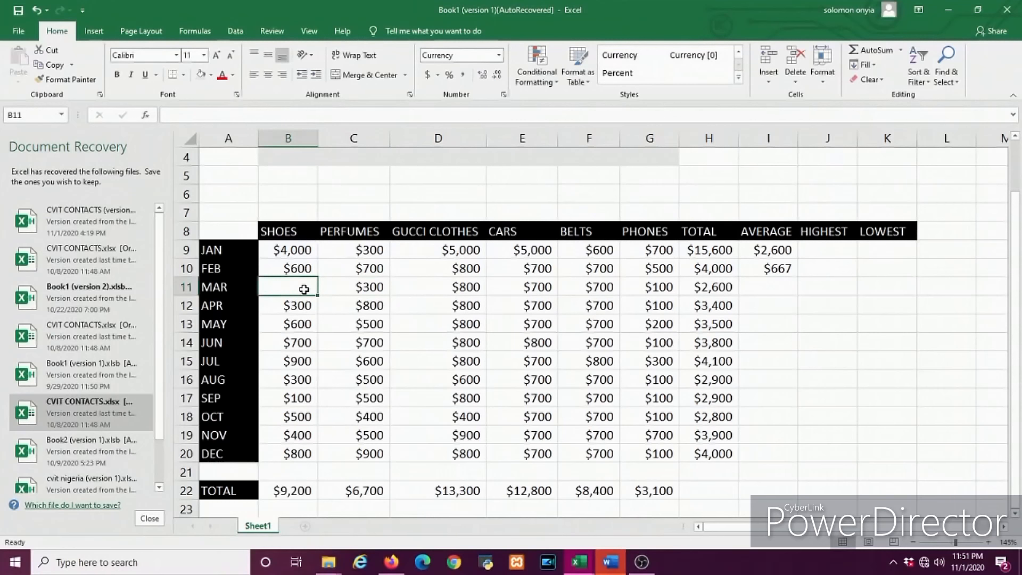
{"action": "type", "text": "$"}
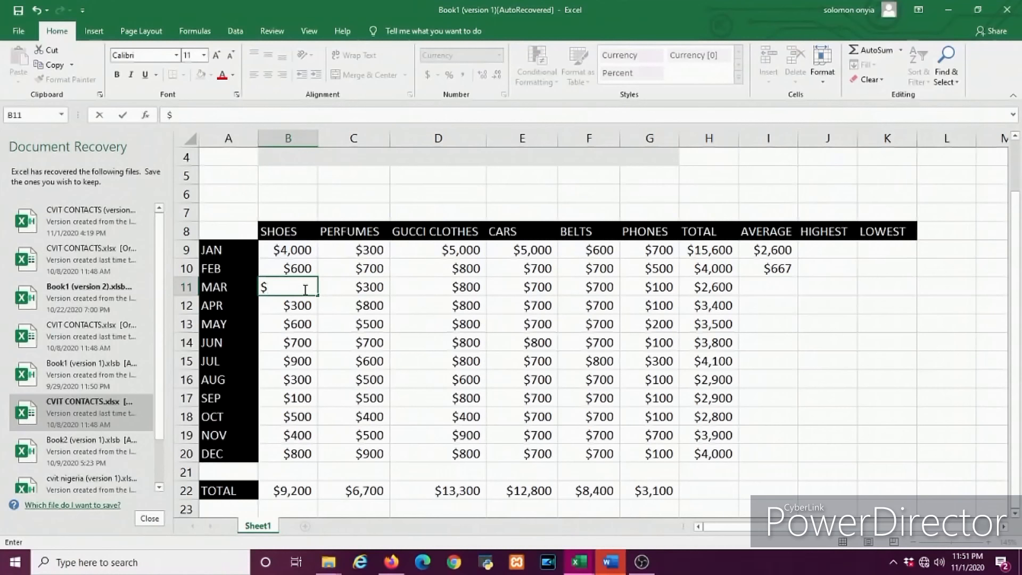
{"action": "type", "text": "600"}
{"action": "left_click", "coordinate": [363, 288]}
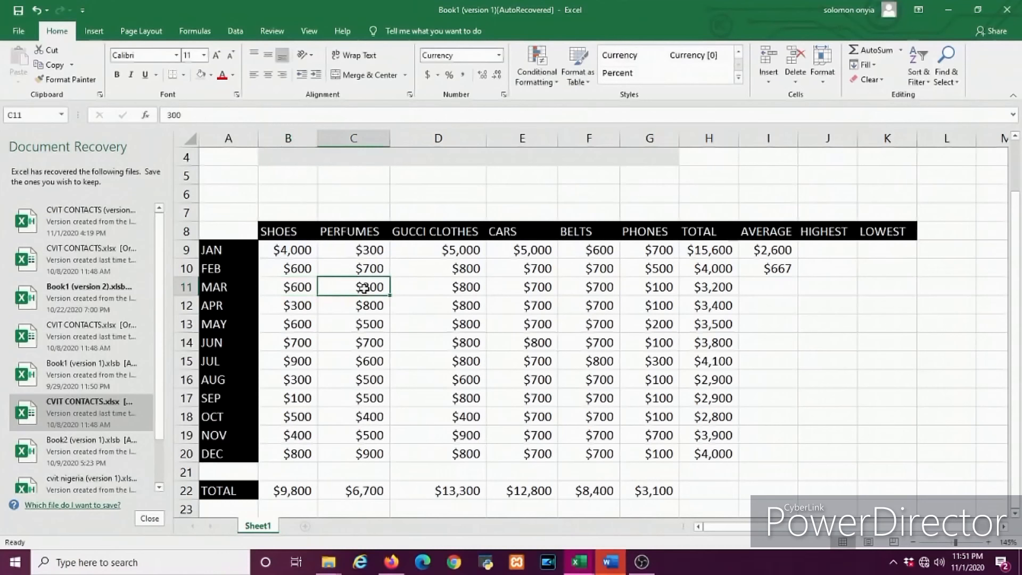
- Average the March sales in B11:G11 with the AutoSum Average function
{"action": "left_click", "coordinate": [752, 290]}
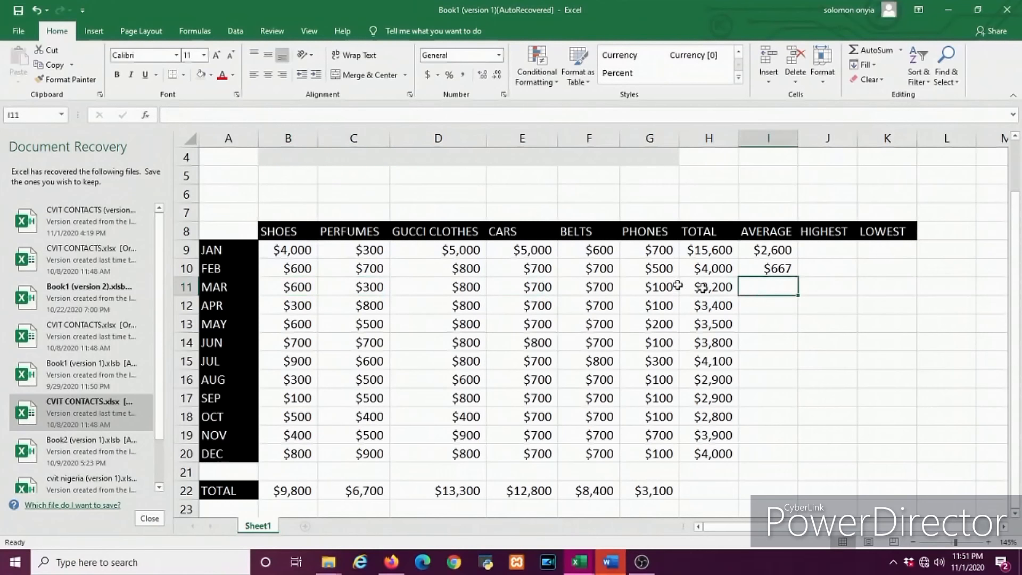
{"action": "left_click_drag", "start_coordinate": [303, 288], "coordinate": [652, 287]}
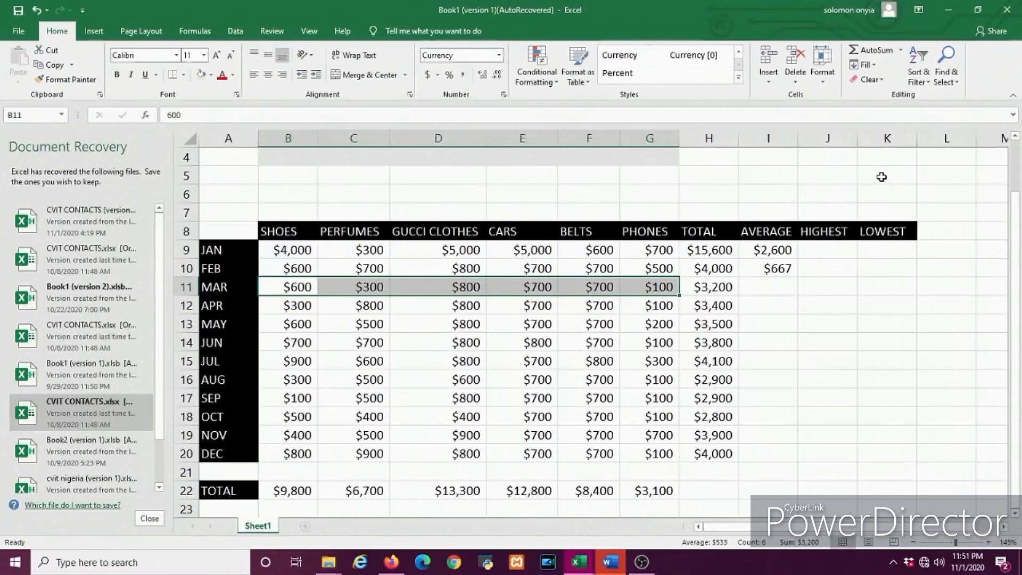
{"action": "left_click", "coordinate": [901, 57]}
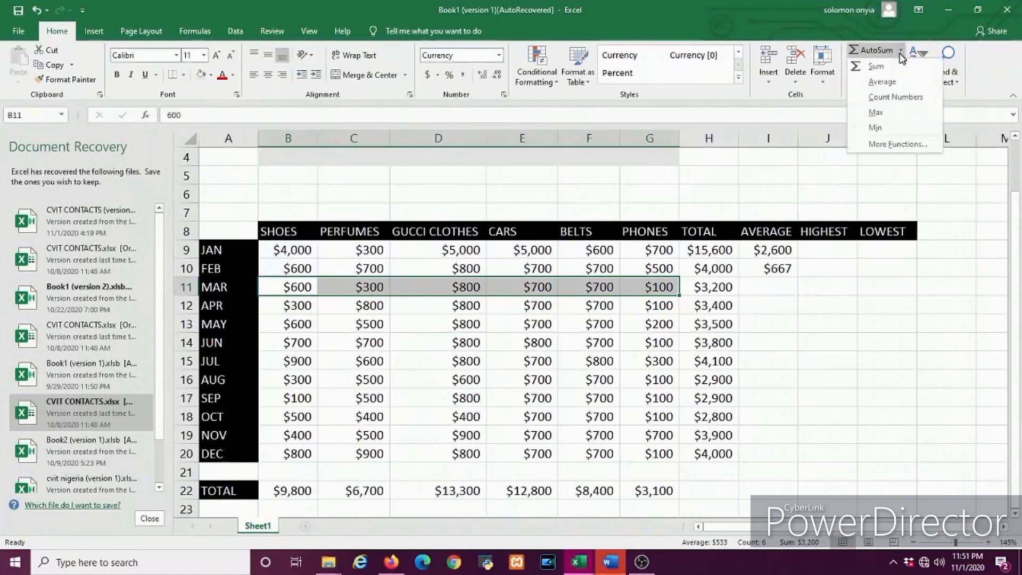
{"action": "left_click", "coordinate": [884, 79]}
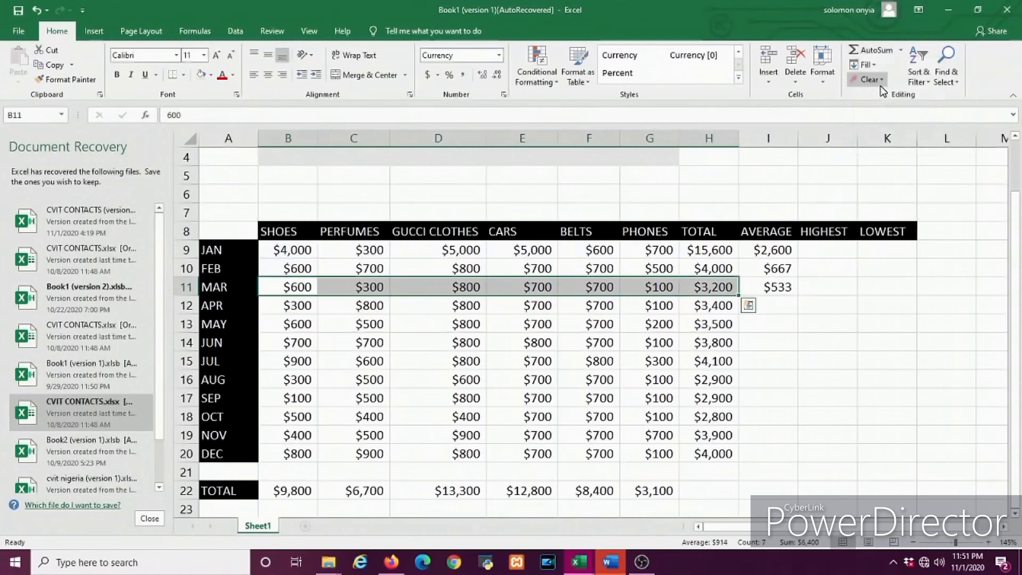
- Calculate the April average in I12 with =AVERAGE(B12:G12) and fill the formula down to December in I20
{"action": "left_click", "coordinate": [767, 306]}
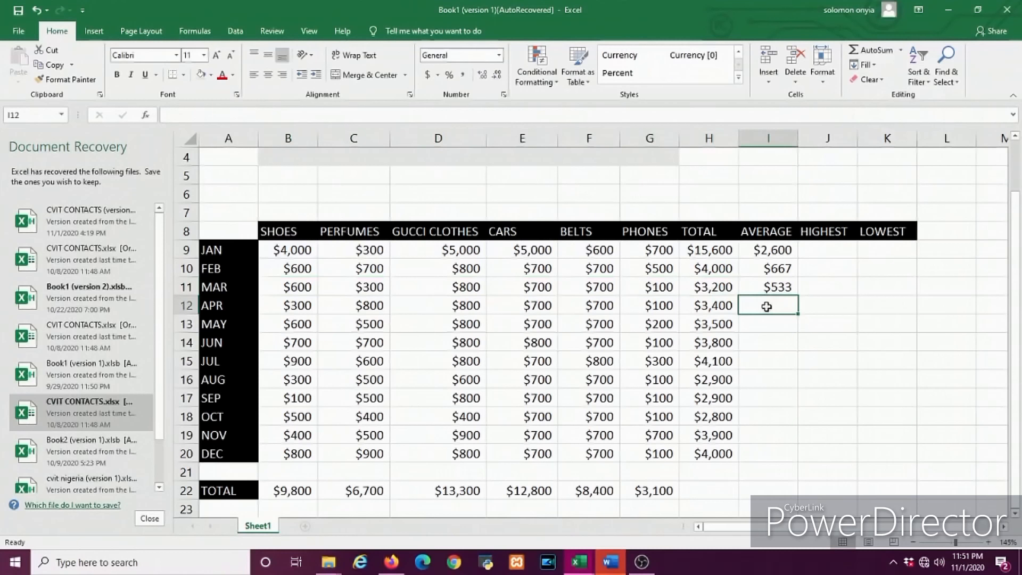
{"action": "type", "text": "="}
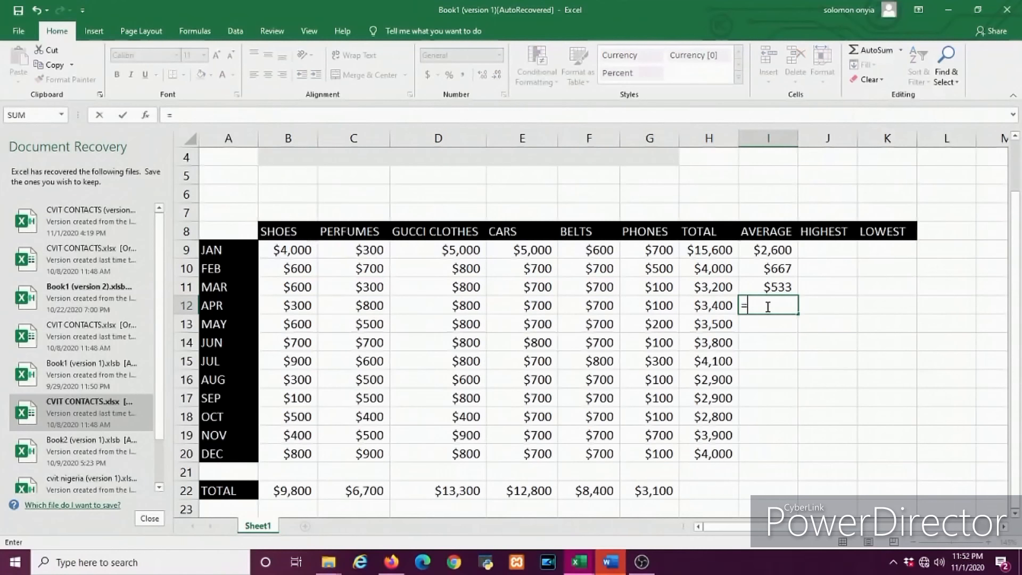
{"action": "type", "text": "ave"}
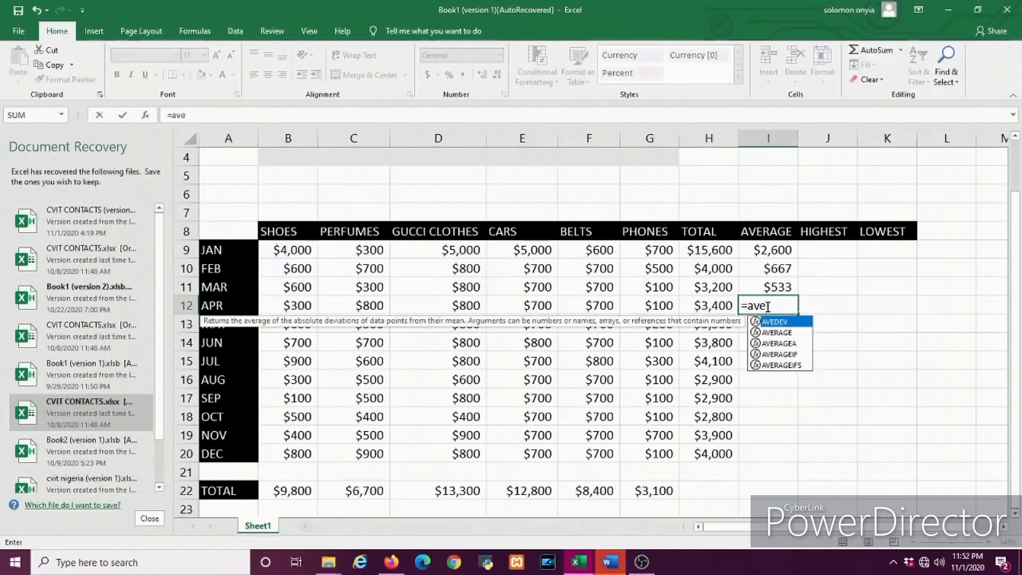
{"action": "type", "text": "rage"}
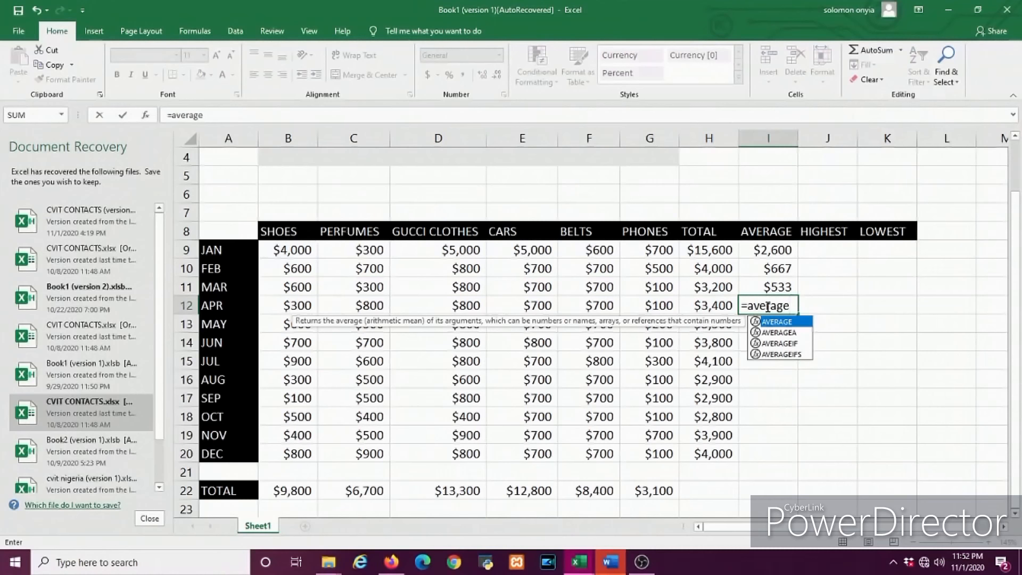
{"action": "type", "text": "("}
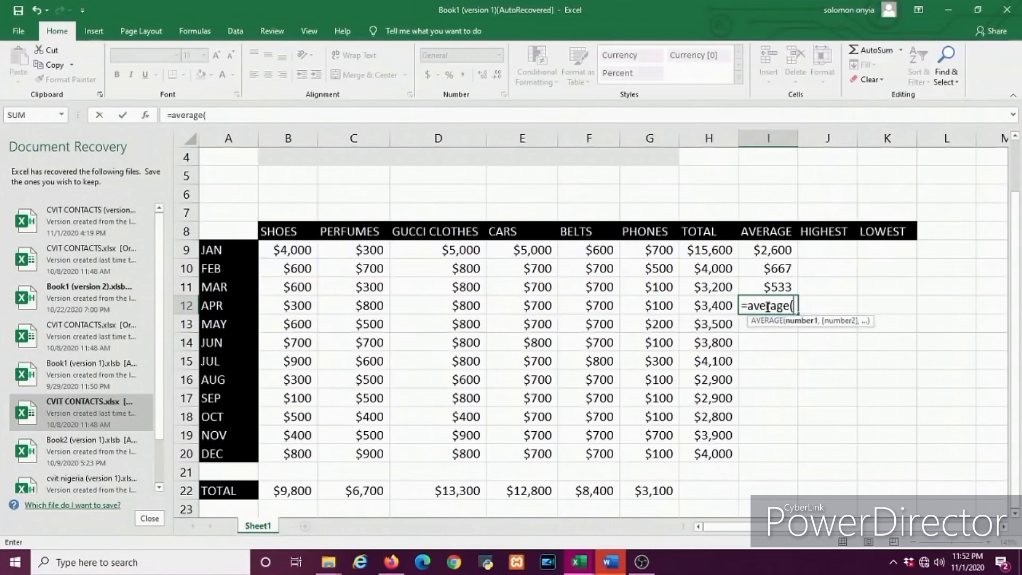
{"action": "left_click_drag", "start_coordinate": [289, 305], "coordinate": [634, 308]}
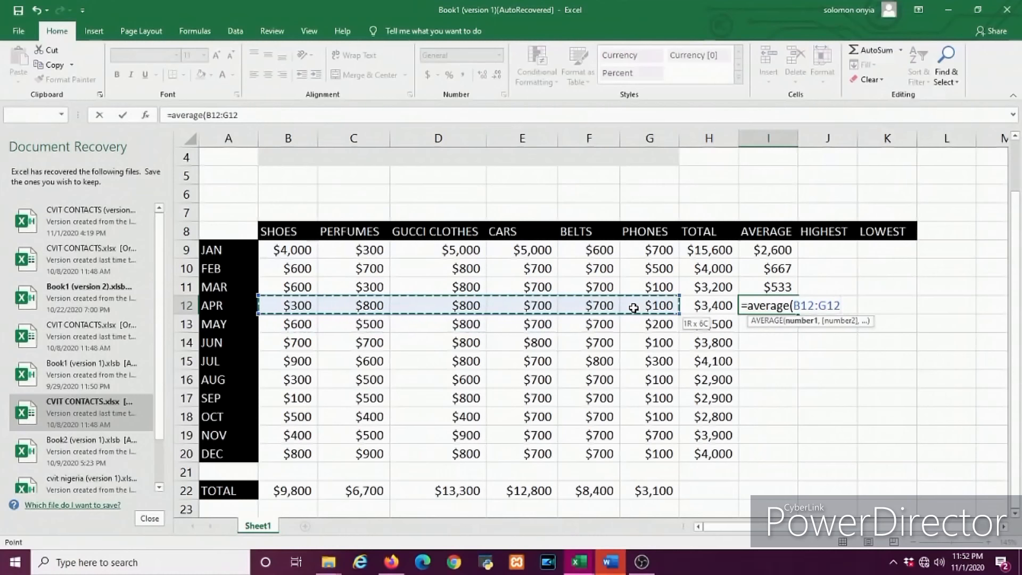
{"action": "key", "text": "Return"}
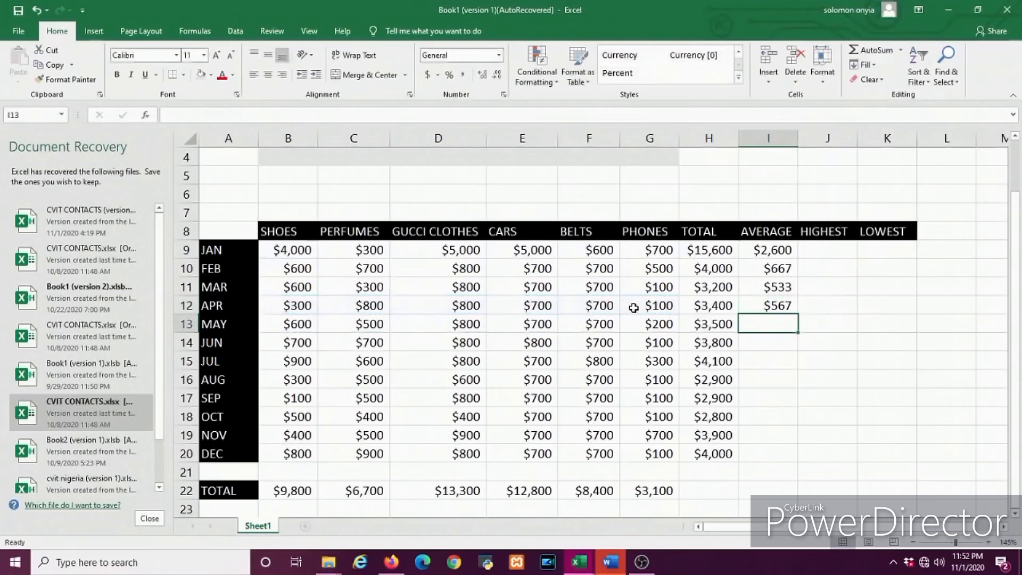
{"action": "left_click", "coordinate": [788, 307]}
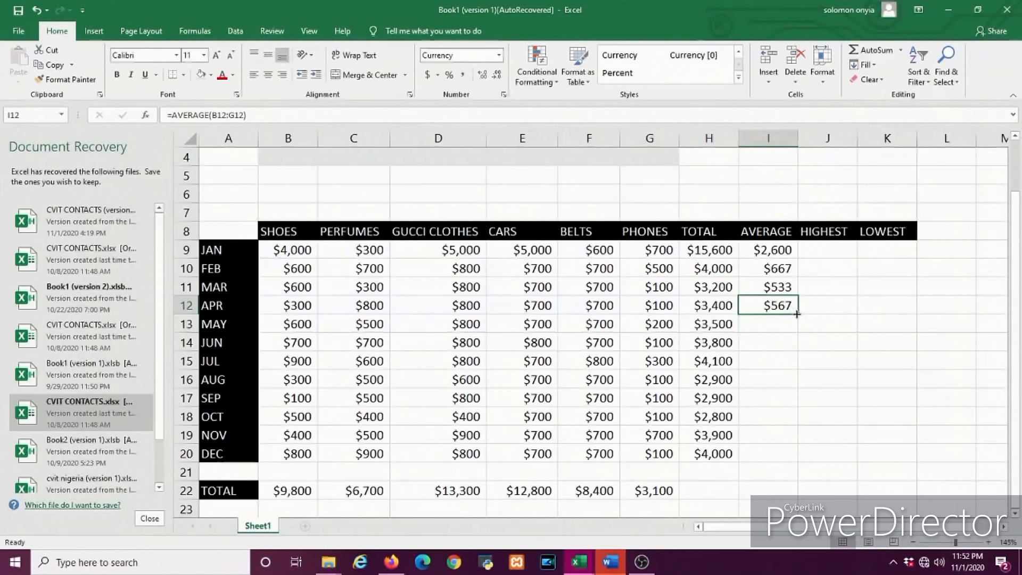
{"action": "left_click_drag", "start_coordinate": [797, 314], "coordinate": [787, 455]}
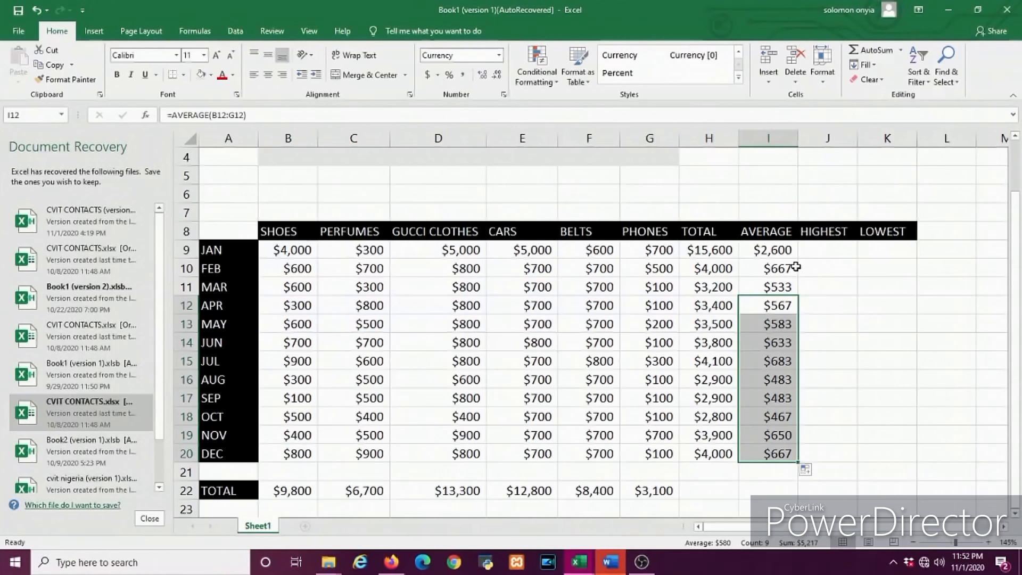
- Calculate January's highest sale in the HIGHEST cell J9 with =MAX(B9:G9) and check it against the GUCCI CLOTHES amount
{"action": "left_click", "coordinate": [823, 252]}
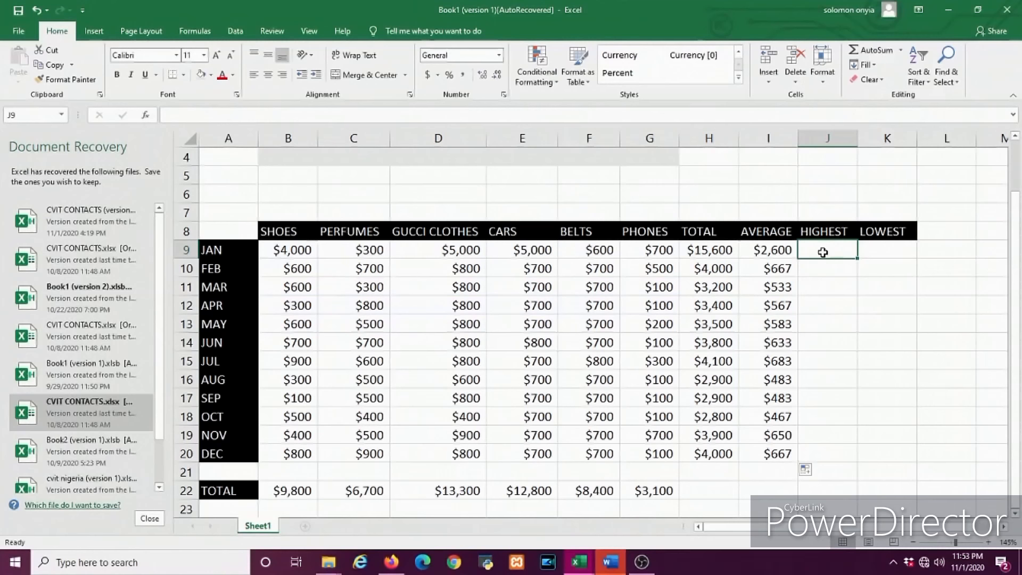
{"action": "type", "text": "="}
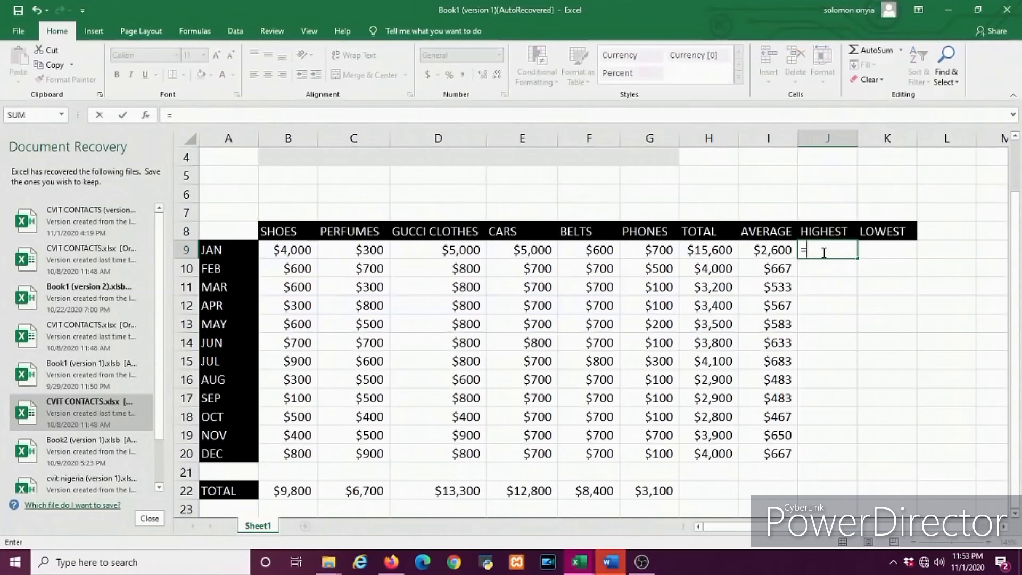
{"action": "type", "text": "max"}
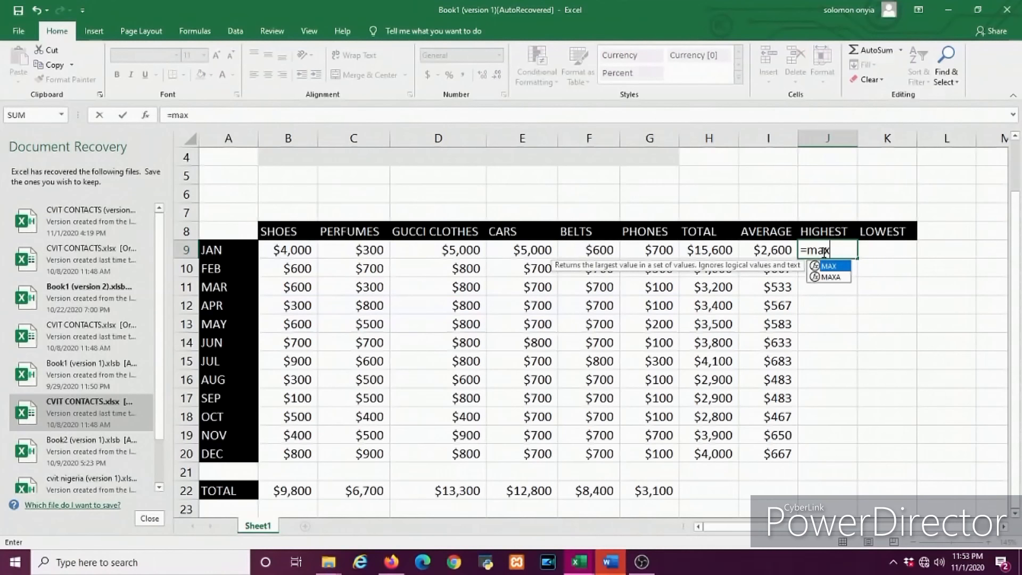
{"action": "type", "text": "("}
{"action": "left_click_drag", "start_coordinate": [282, 250], "coordinate": [626, 257]}
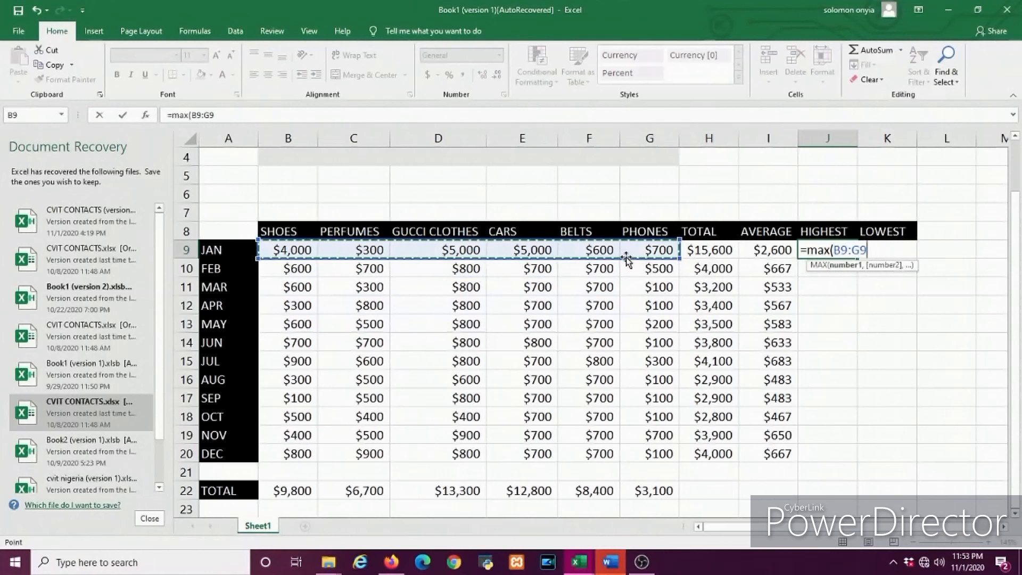
{"action": "key", "text": "Return"}
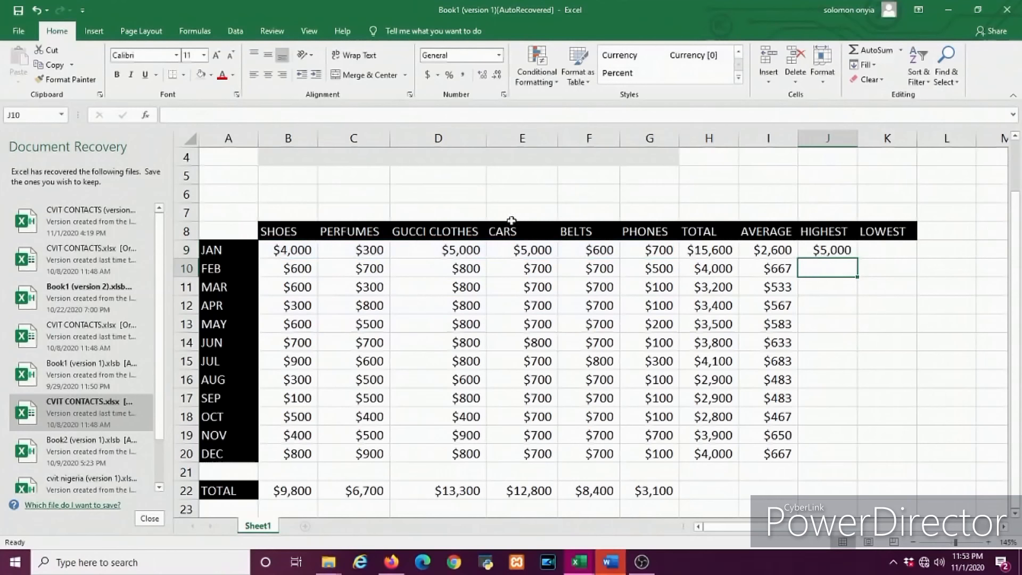
{"action": "left_click", "coordinate": [453, 250]}
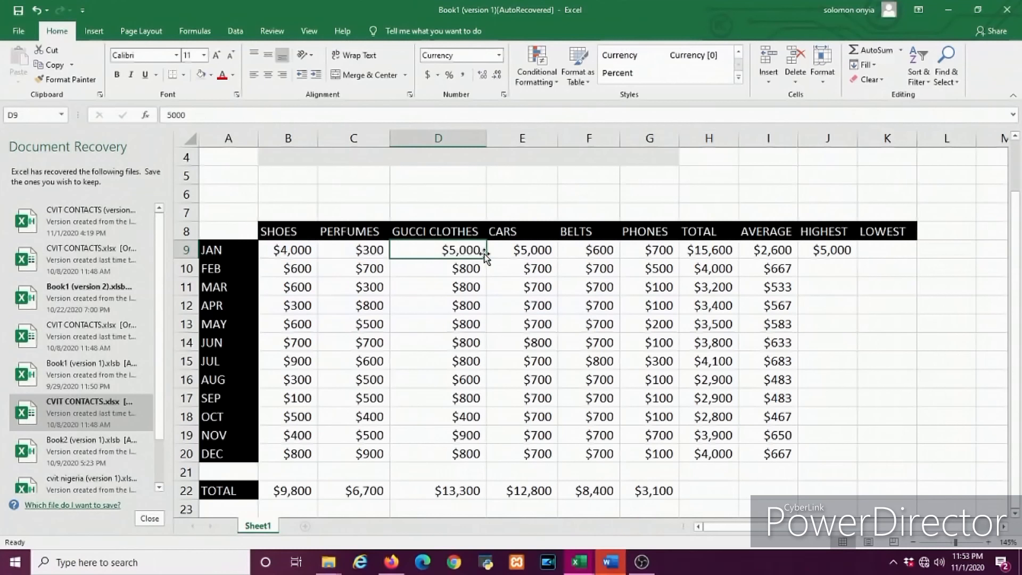
- Calculate February's highest sale in J10 with =MAX(B10:G10) and fill the formula down to December in J20
{"action": "left_click", "coordinate": [842, 273]}
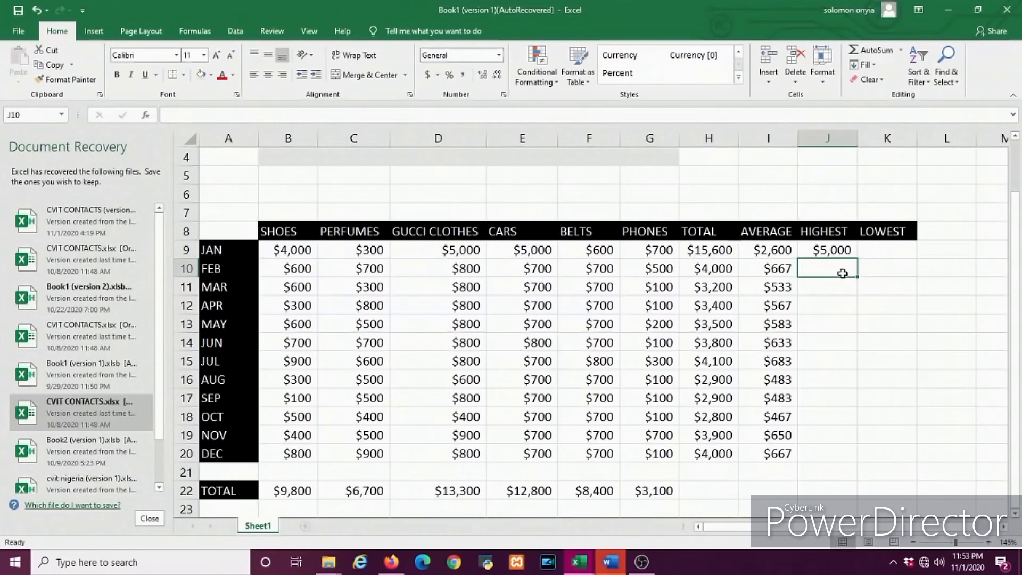
{"action": "type", "text": "="}
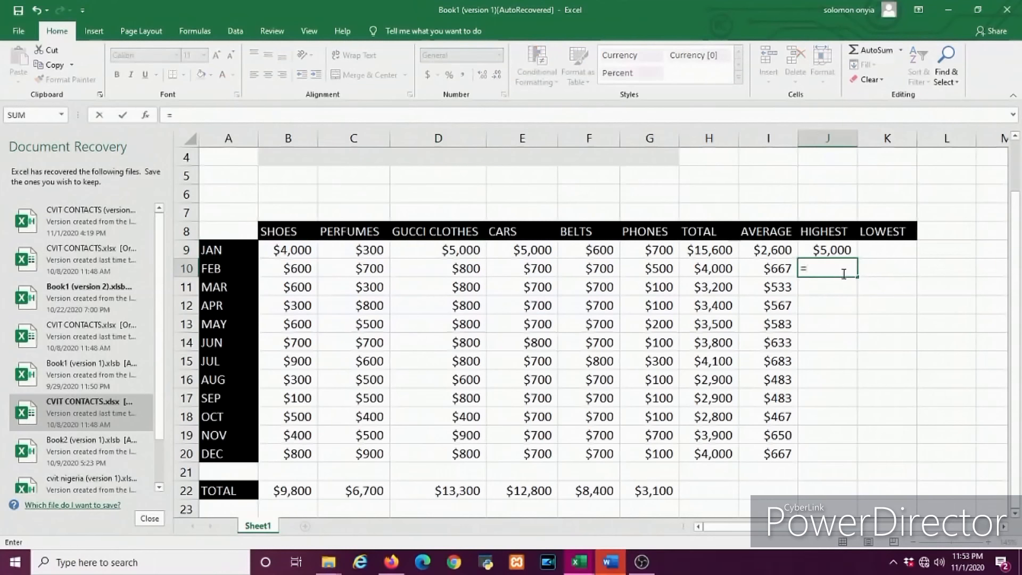
{"action": "type", "text": "max("}
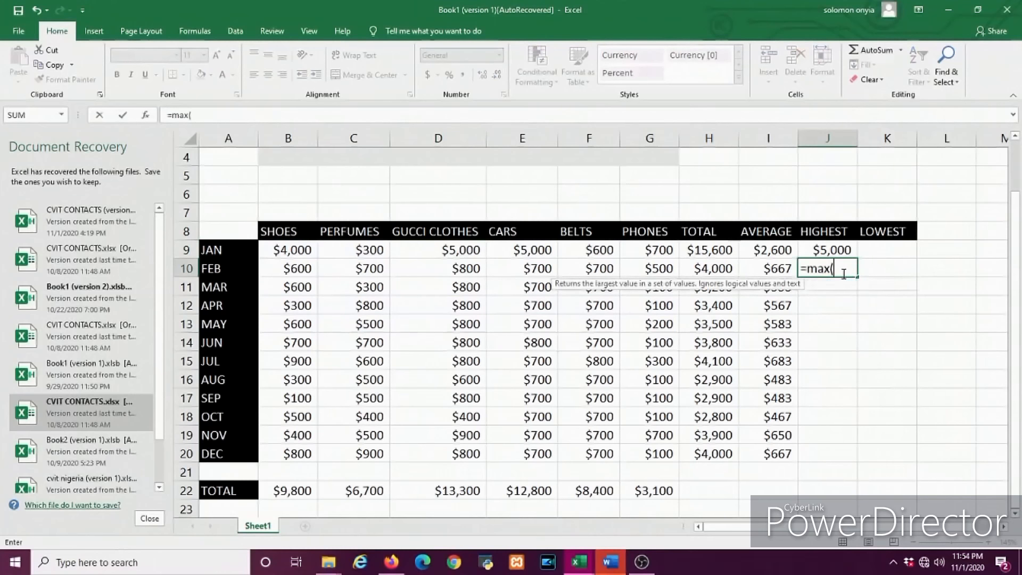
{"action": "left_click", "coordinate": [293, 268]}
{"action": "left_click_drag", "start_coordinate": [285, 270], "coordinate": [671, 277]}
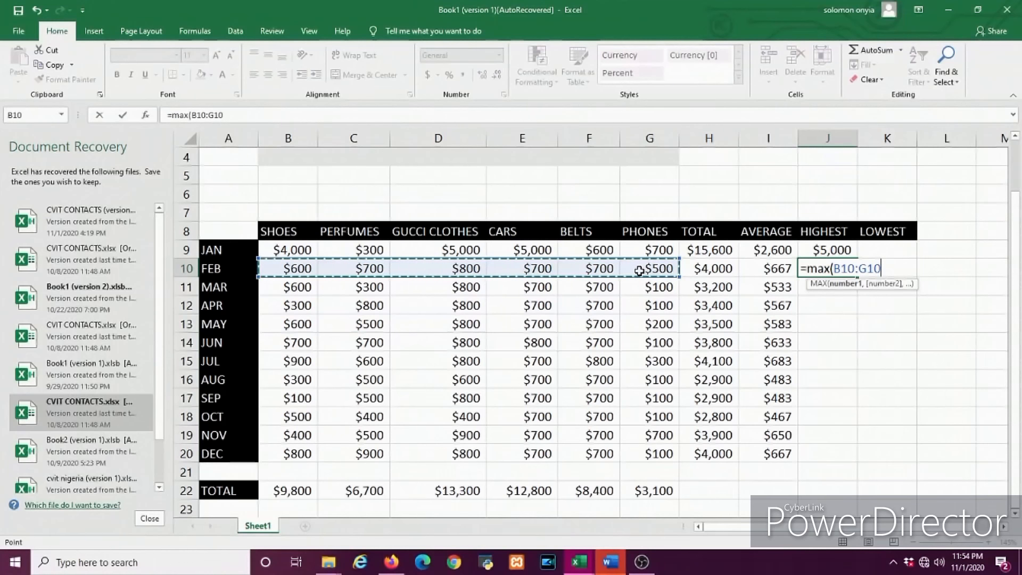
{"action": "key", "text": "Return"}
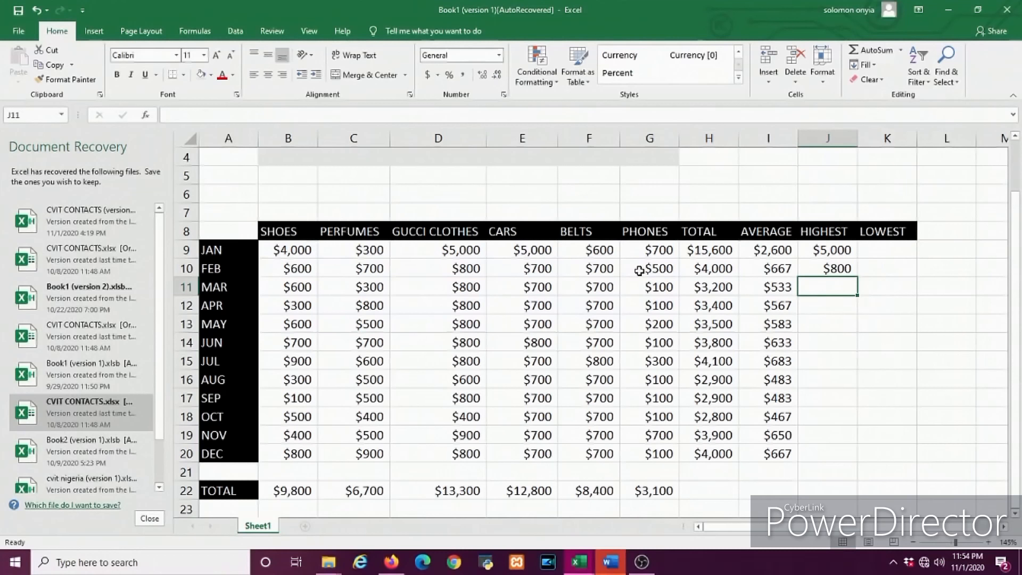
{"action": "left_click", "coordinate": [851, 269]}
{"action": "left_click_drag", "start_coordinate": [855, 276], "coordinate": [851, 454]}
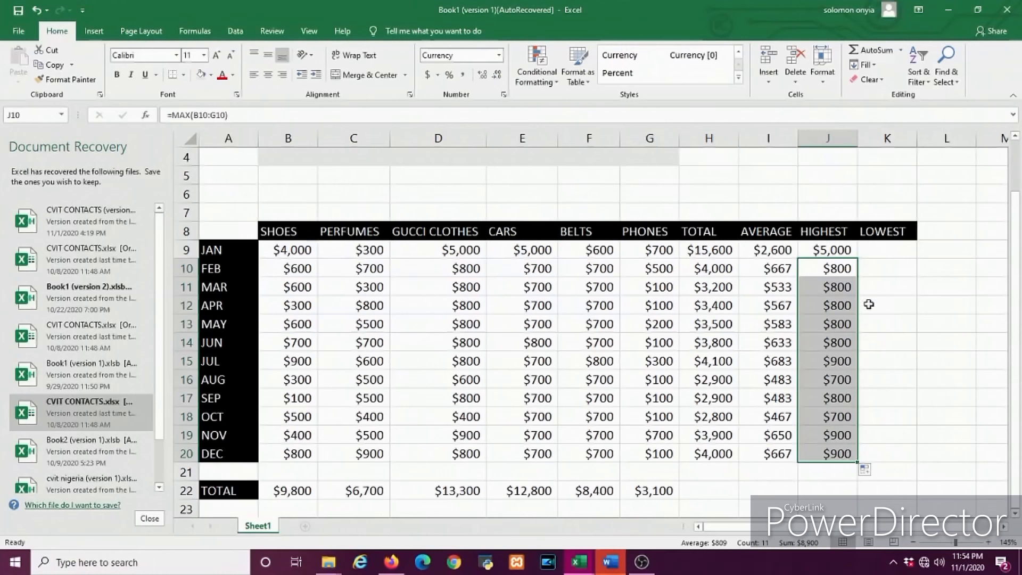
- Calculate January's lowest sale in the LOWEST cell K9 with =MIN(B9:G9) and check it against the PERFUMES amount
{"action": "left_click", "coordinate": [872, 250]}
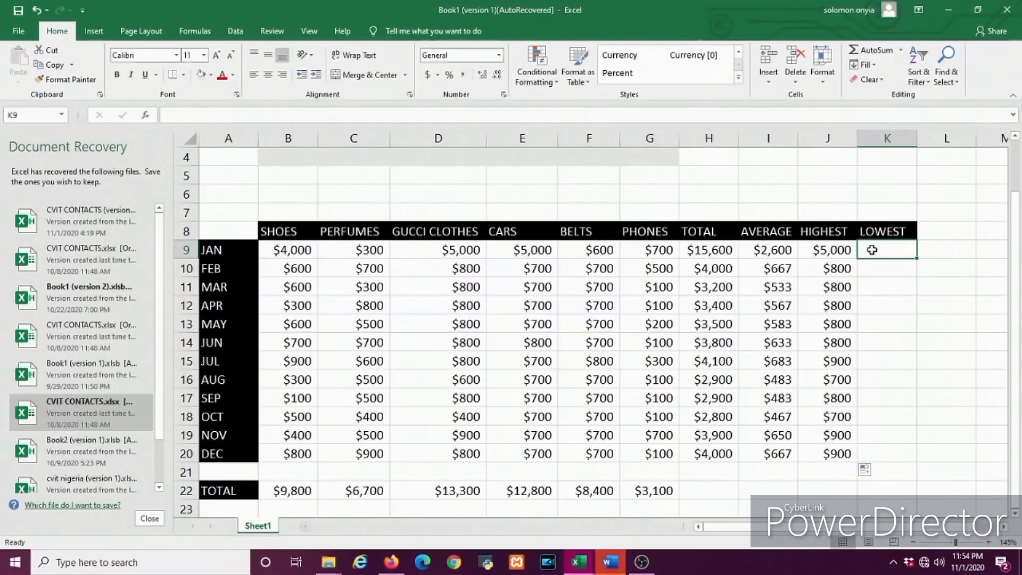
{"action": "type", "text": "=mi"}
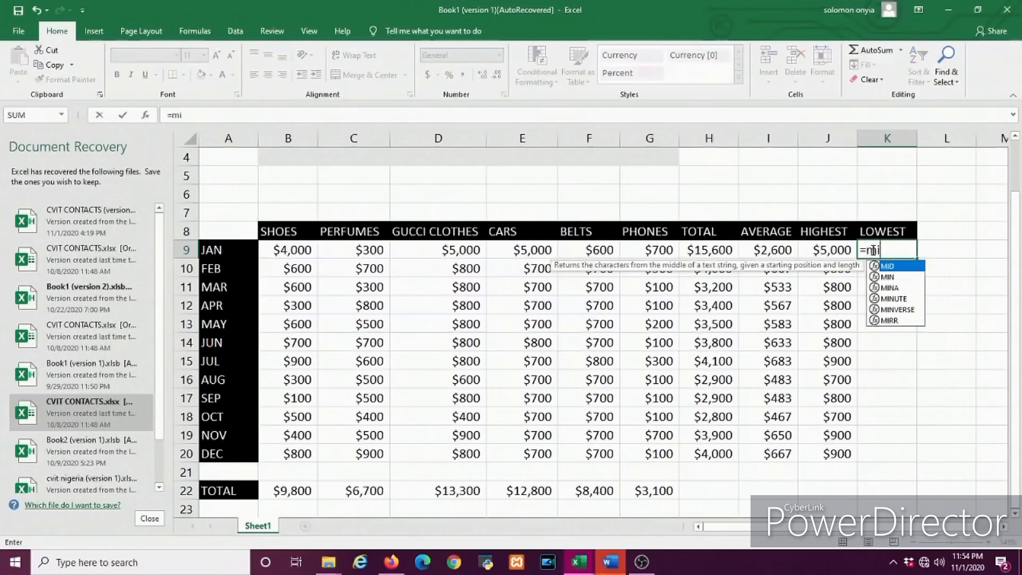
{"action": "type", "text": "n("}
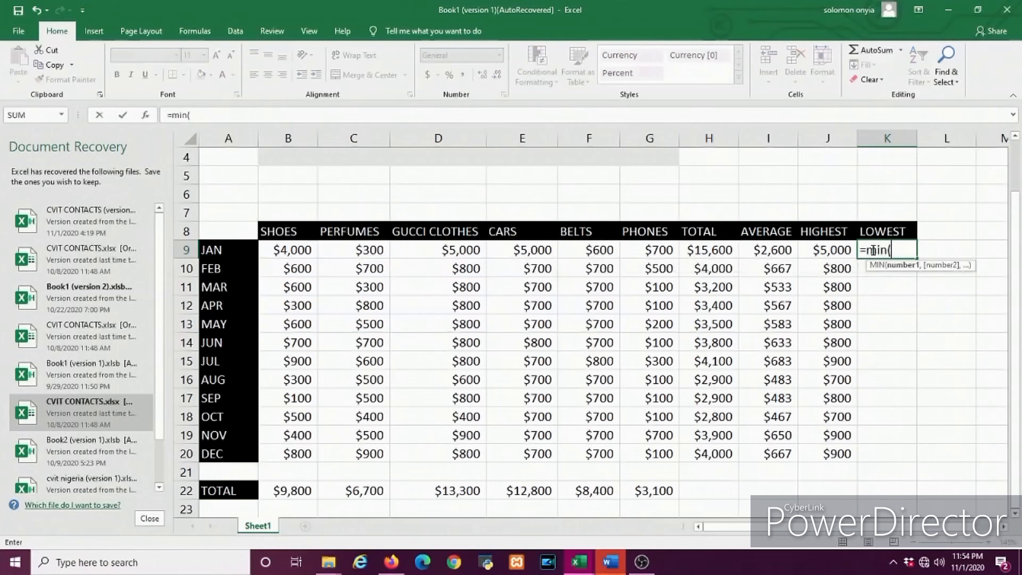
{"action": "left_click_drag", "start_coordinate": [301, 251], "coordinate": [630, 254]}
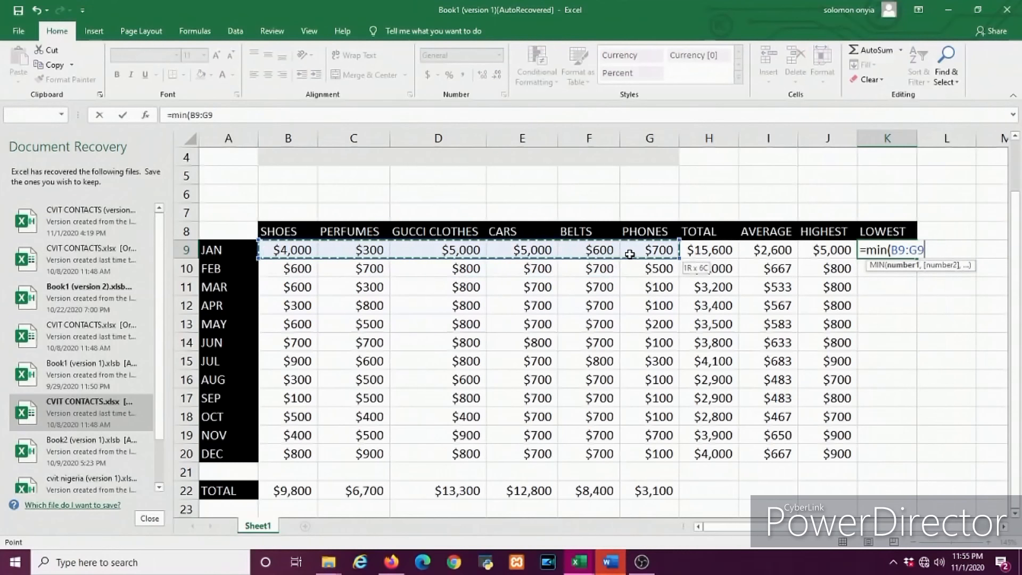
{"action": "key", "text": "Return"}
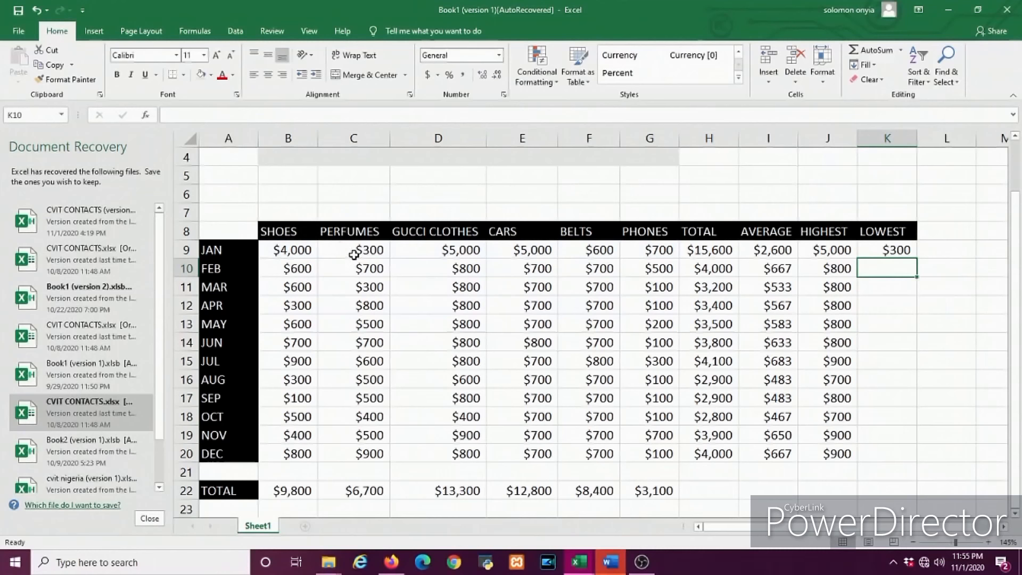
{"action": "left_click", "coordinate": [354, 255]}
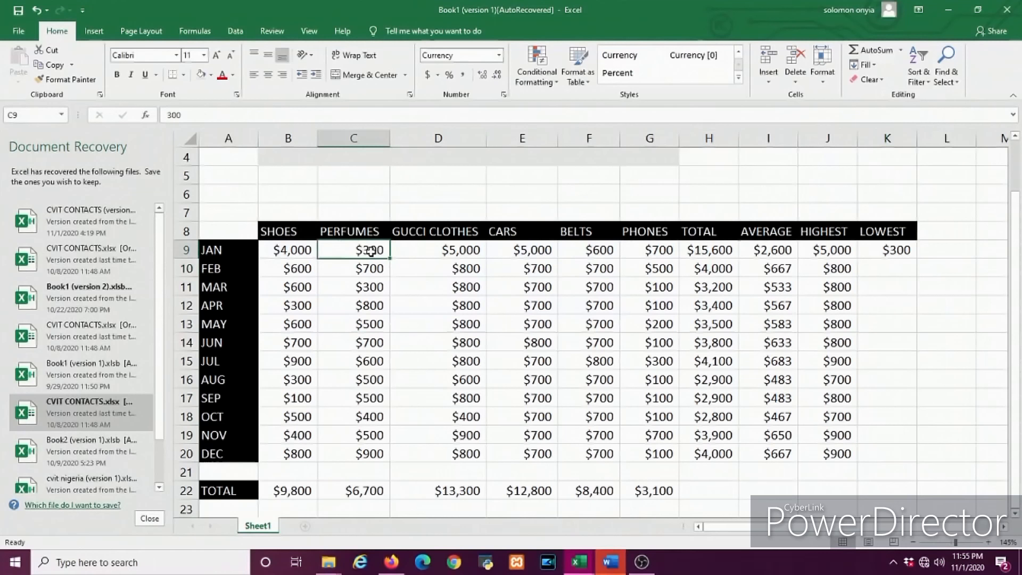
- Try to find the lowest February sale in B10:G10 with the AutoSum Min function
{"action": "left_click", "coordinate": [884, 263]}
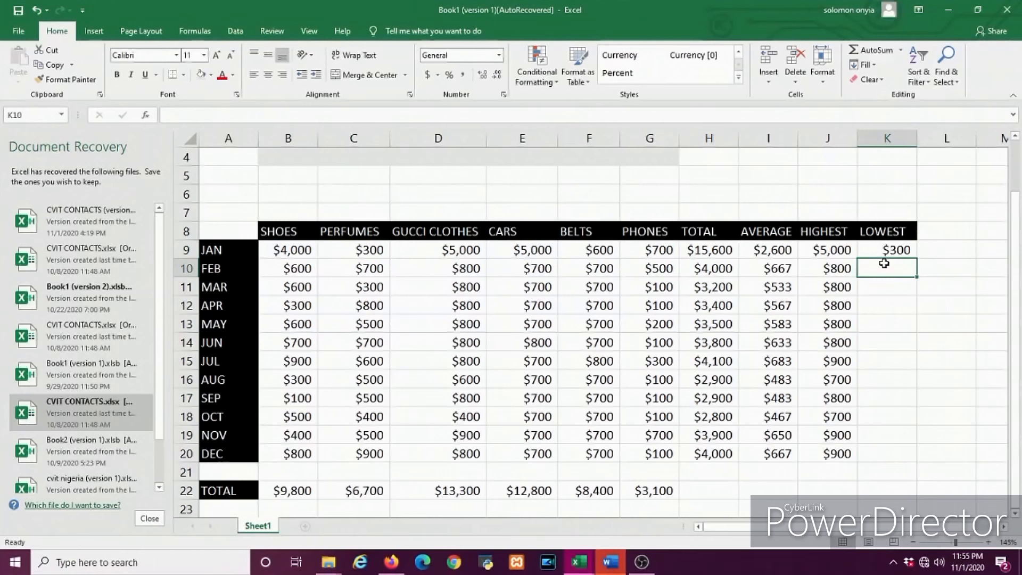
{"action": "mouse_move", "coordinate": [286, 271]}
{"action": "left_mouse_down"}
{"action": "mouse_move", "coordinate": [347, 270]}
{"action": "mouse_move", "coordinate": [302, 269]}
{"action": "left_mouse_up"}
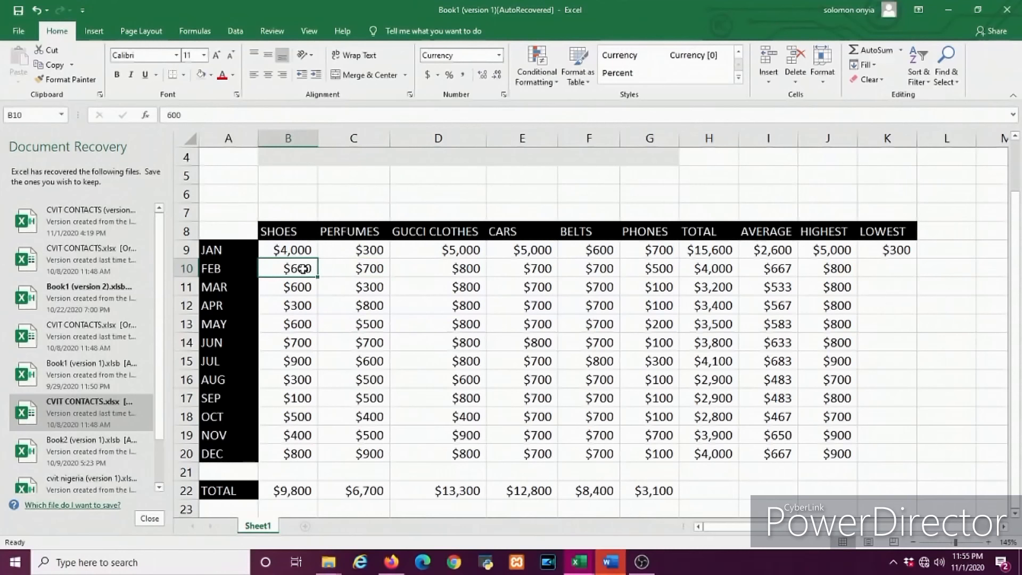
{"action": "left_click_drag", "start_coordinate": [301, 268], "coordinate": [629, 269]}
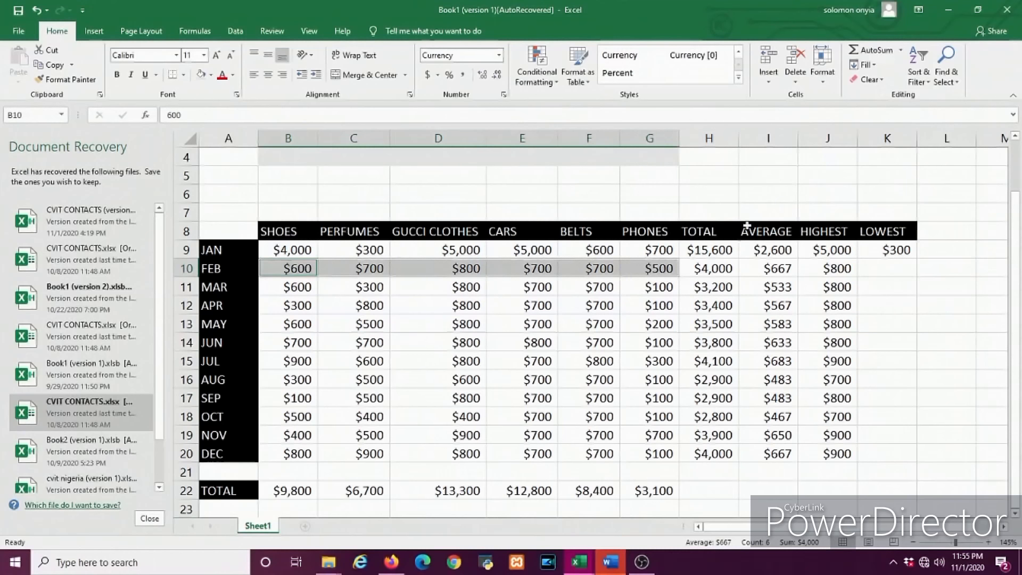
{"action": "left_click", "coordinate": [901, 49]}
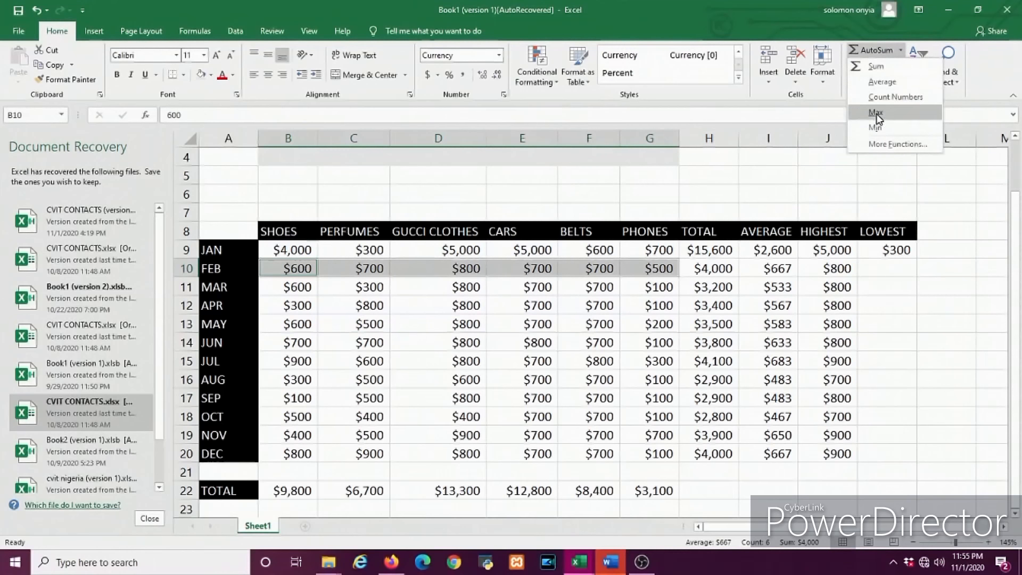
{"action": "left_click", "coordinate": [875, 127]}
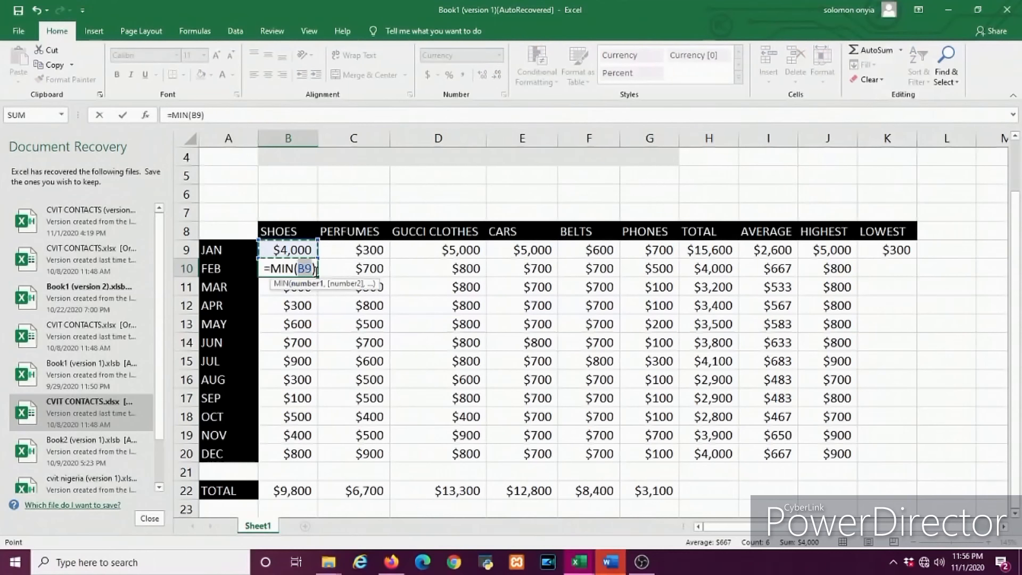
- Replace the mistaken MIN formula in February's SHOES cell B10 with the amount $600
{"action": "key", "text": "BackSpace"}
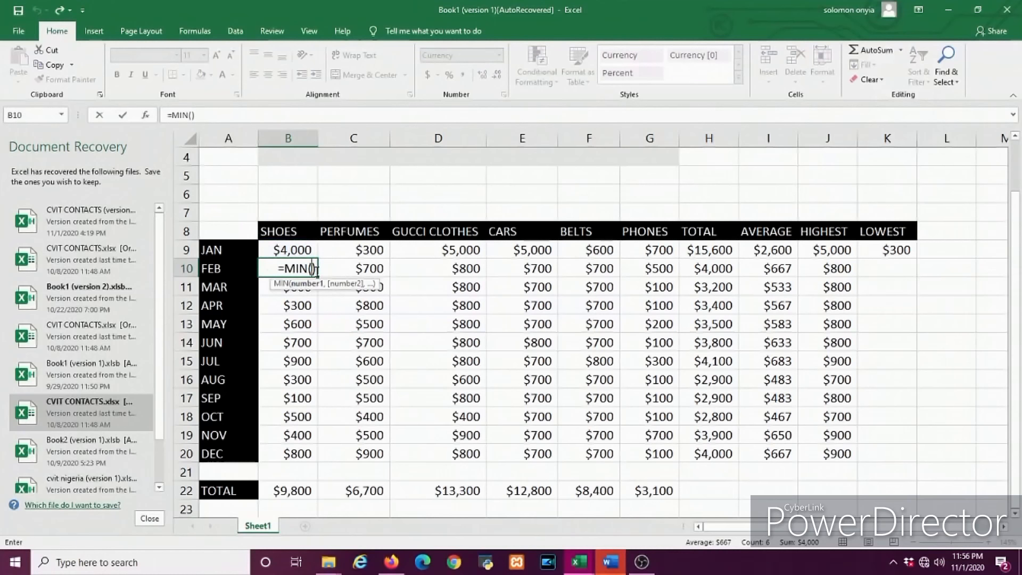
{"action": "left_click", "coordinate": [317, 270]}
{"action": "key", "text": "BackSpace"}
{"action": "key", "text": "BackSpace"}
{"action": "key", "text": "BackSpace"}
{"action": "key", "text": "BackSpace"}
{"action": "key", "text": "BackSpace"}
{"action": "key", "text": "BackSpace"}
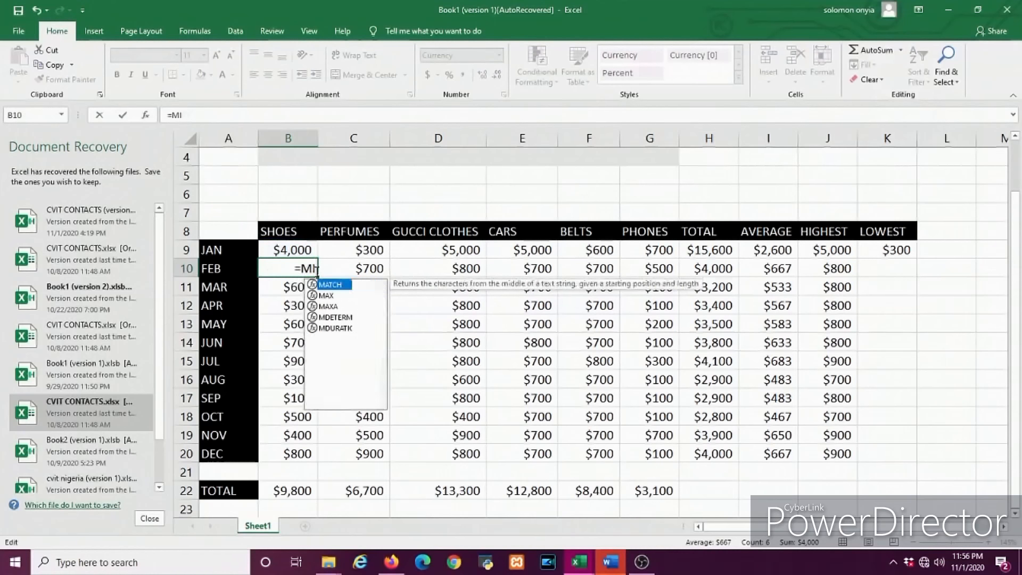
{"action": "type", "text": "$"}
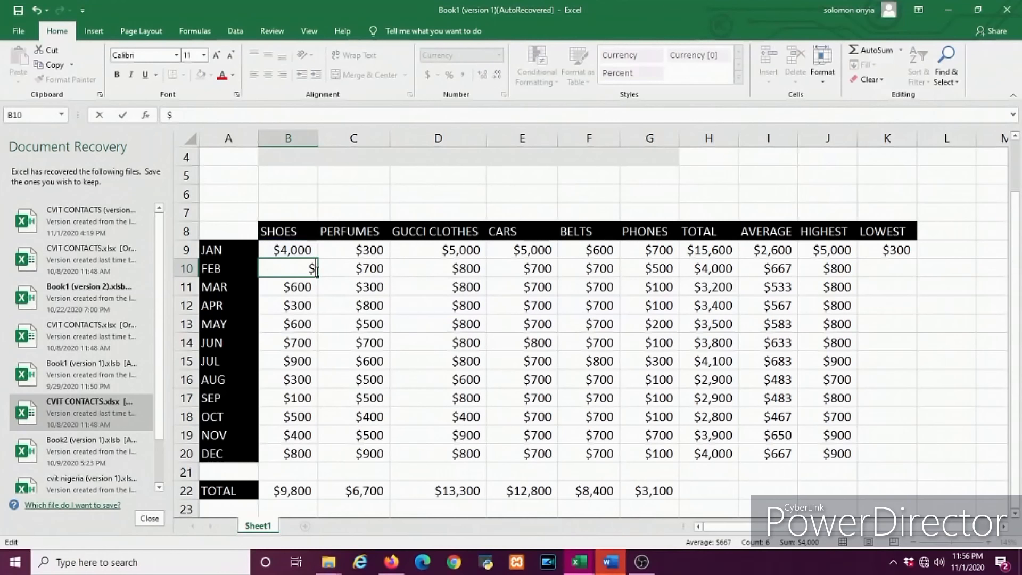
{"action": "type", "text": "600"}
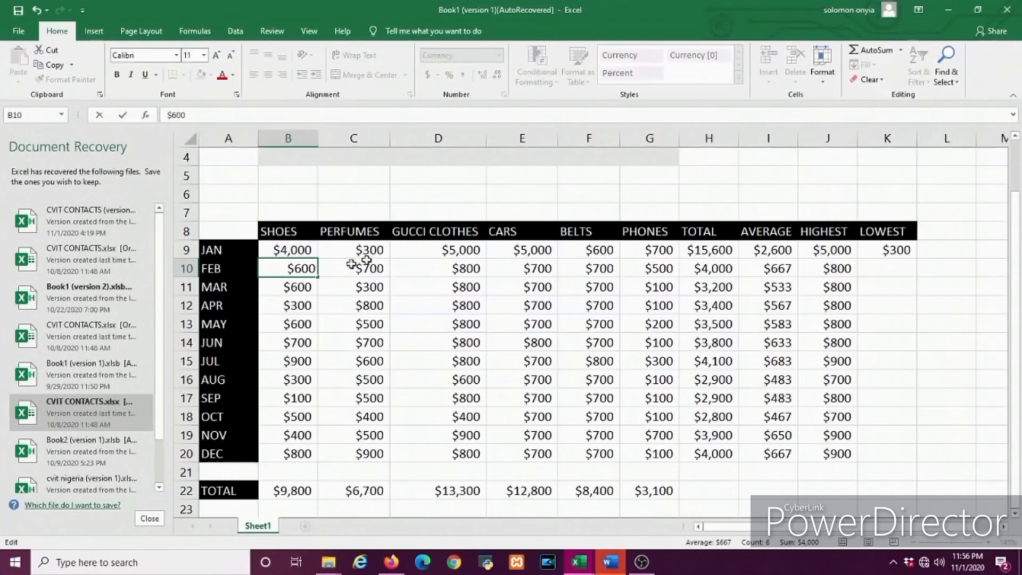
{"action": "left_click", "coordinate": [478, 269]}
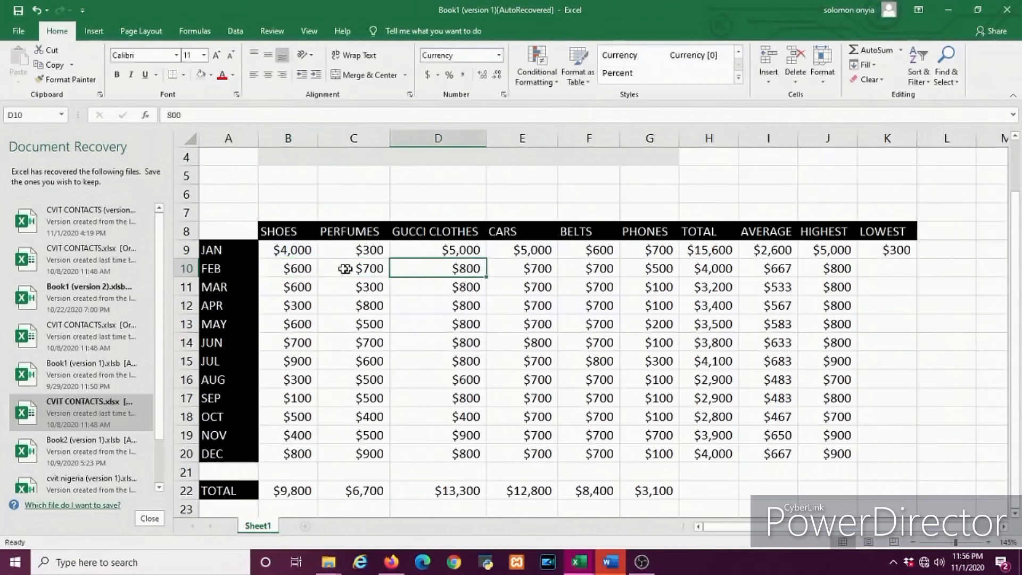
- Calculate February's lowest sale in K10 by applying the AutoSum Min function to B10:G10, and check it against the PHONES amount
{"action": "left_click_drag", "start_coordinate": [413, 270], "coordinate": [367, 270]}
{"action": "left_click", "coordinate": [298, 274]}
{"action": "left_click_drag", "start_coordinate": [298, 274], "coordinate": [670, 268]}
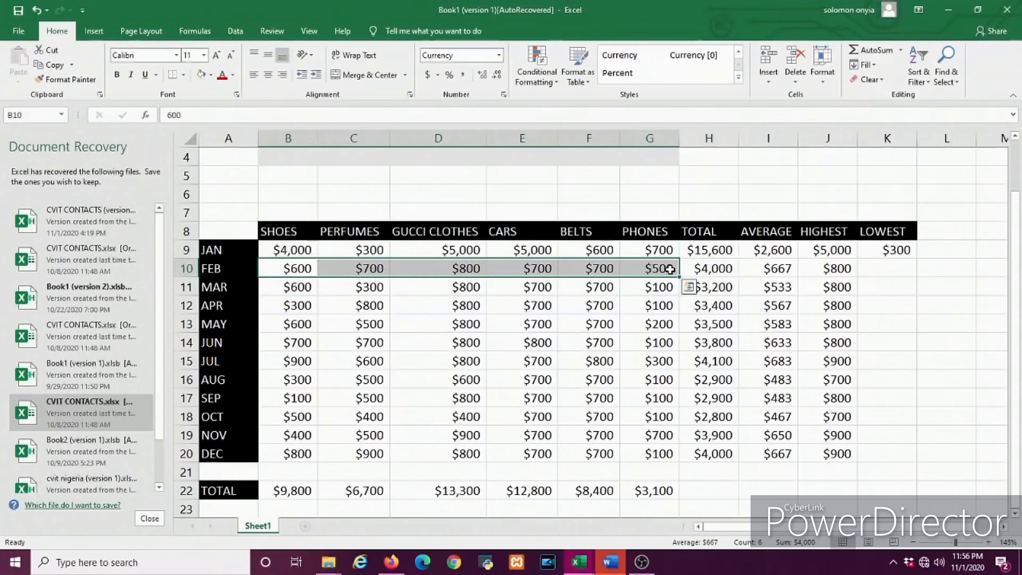
{"action": "left_click", "coordinate": [900, 52]}
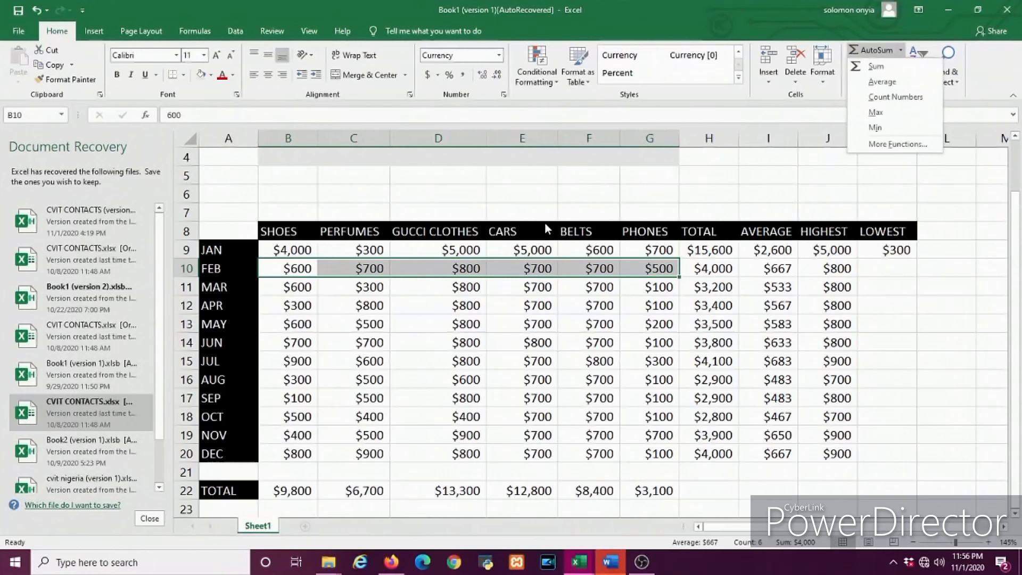
{"action": "left_click", "coordinate": [876, 127]}
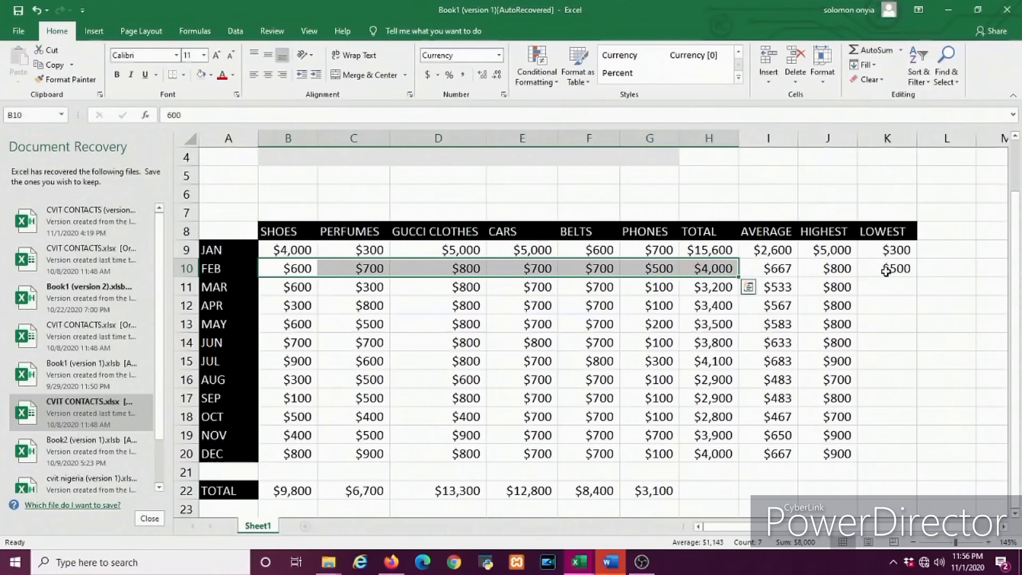
{"action": "left_click", "coordinate": [885, 272]}
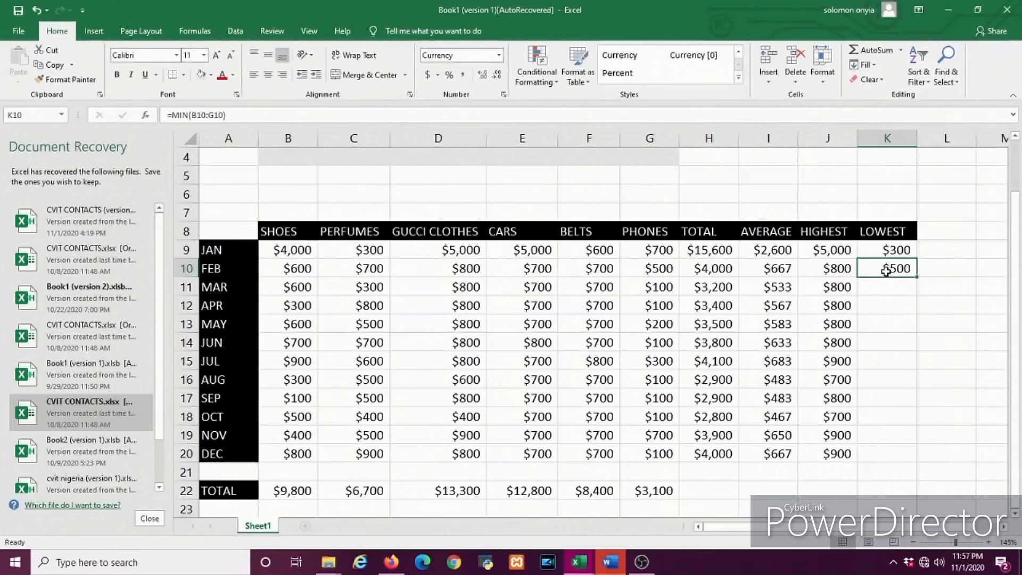
{"action": "left_click", "coordinate": [661, 270]}
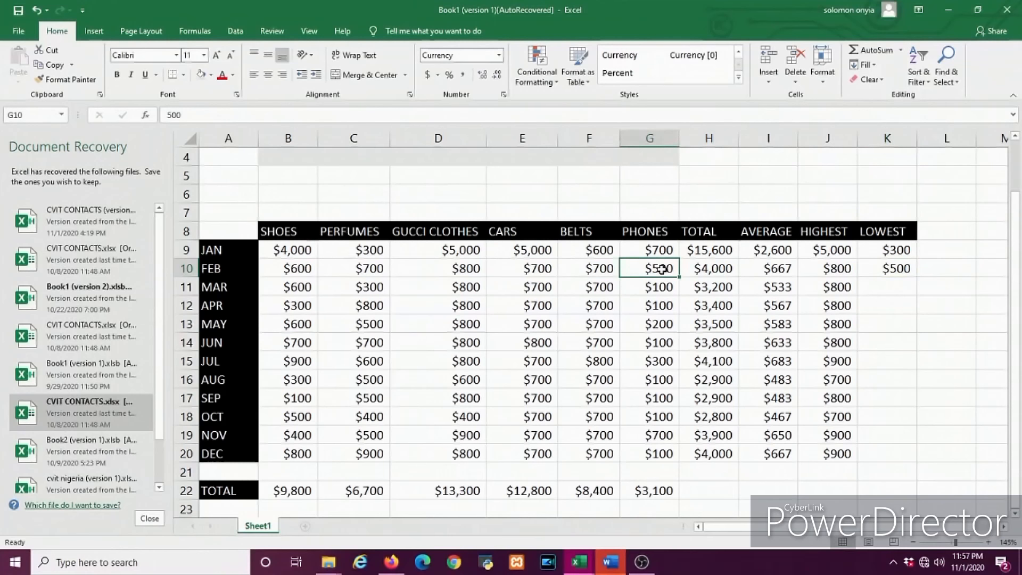
{"action": "left_click", "coordinate": [905, 269]}
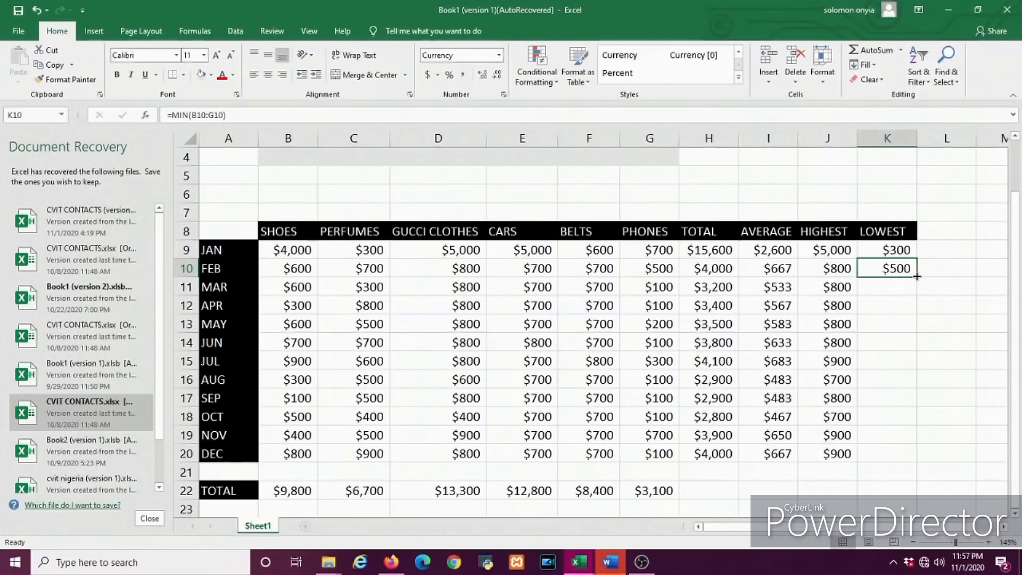
- Calculate March's lowest sale in K11 with =MIN(B11:G11) and fill the formula down to December in K20
{"action": "left_click", "coordinate": [889, 286]}
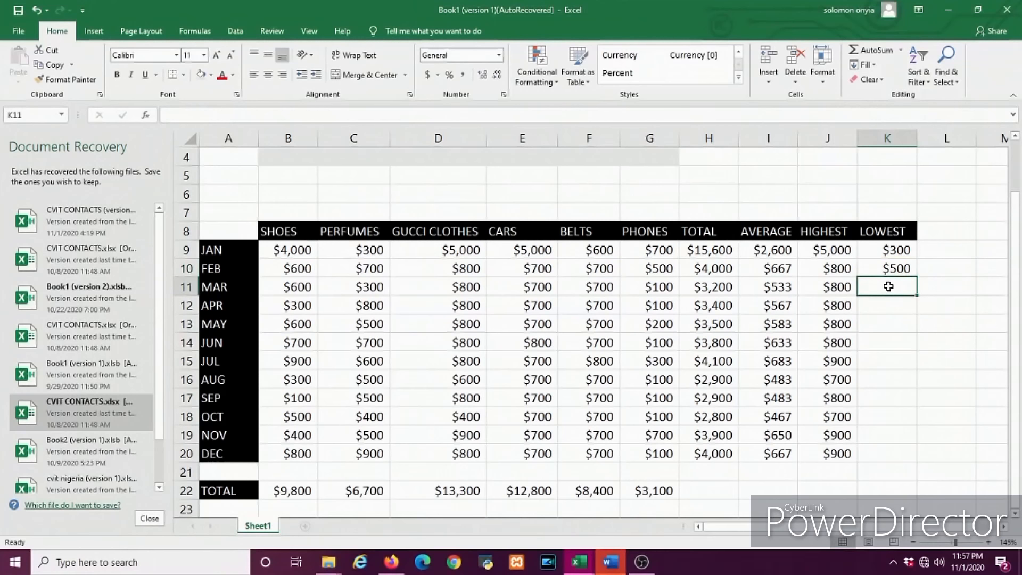
{"action": "type", "text": "="}
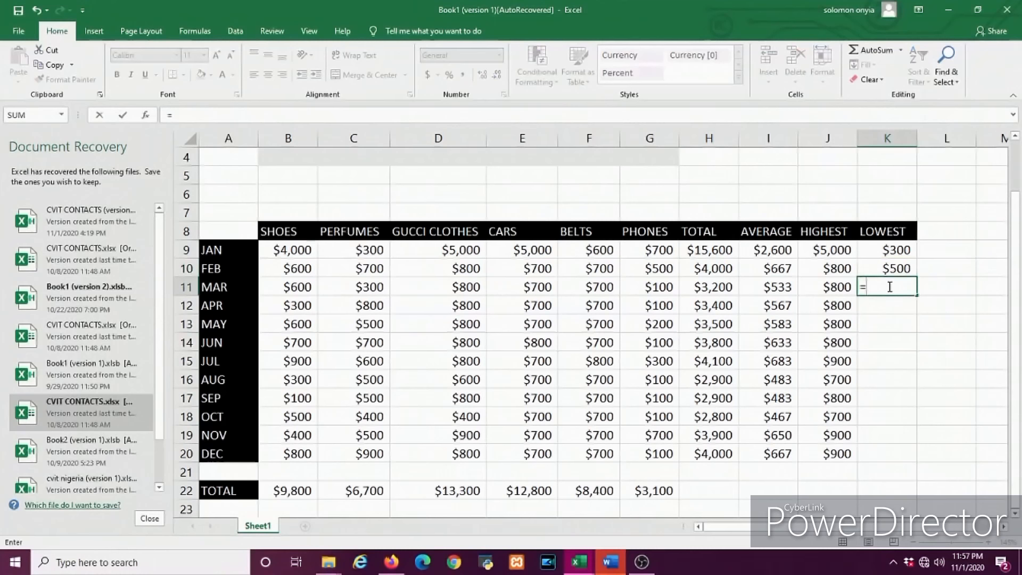
{"action": "type", "text": "min"}
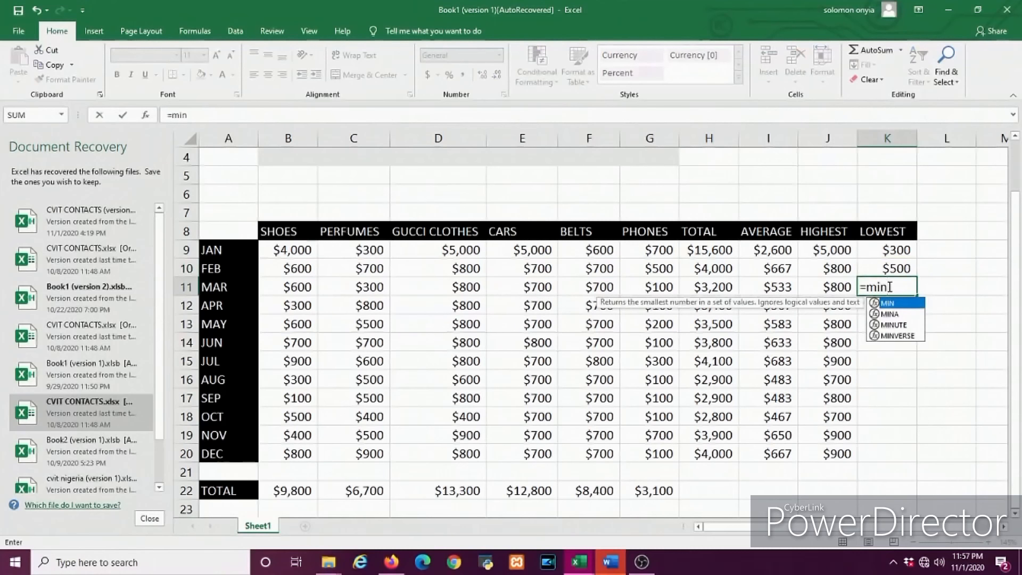
{"action": "type", "text": "("}
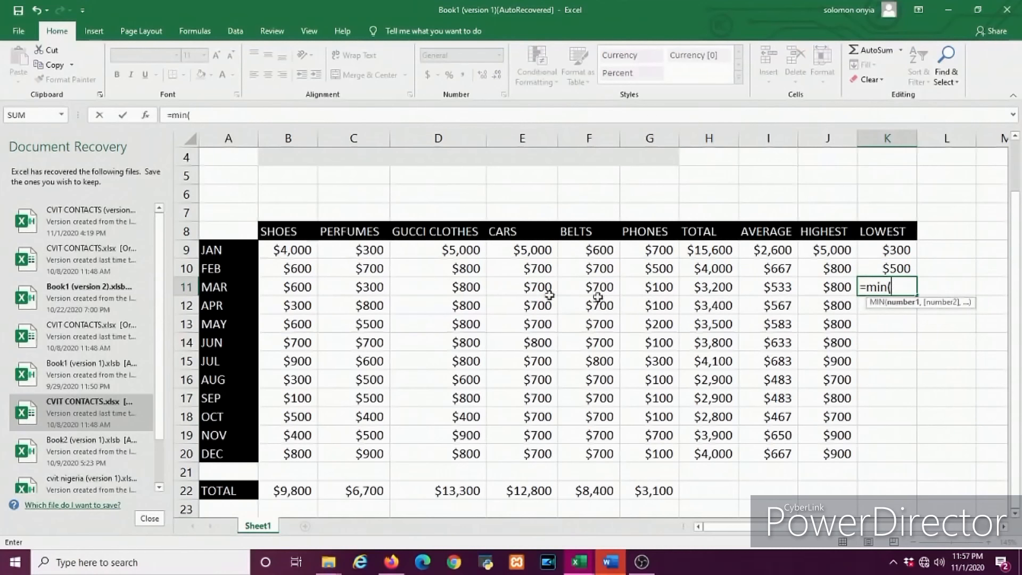
{"action": "left_click_drag", "start_coordinate": [283, 286], "coordinate": [671, 282]}
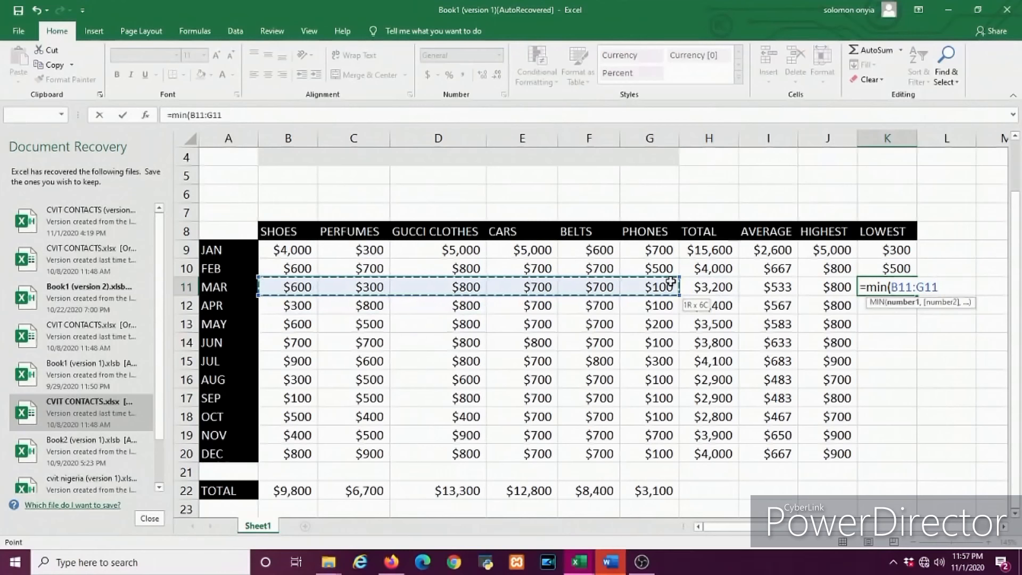
{"action": "key", "text": "Return"}
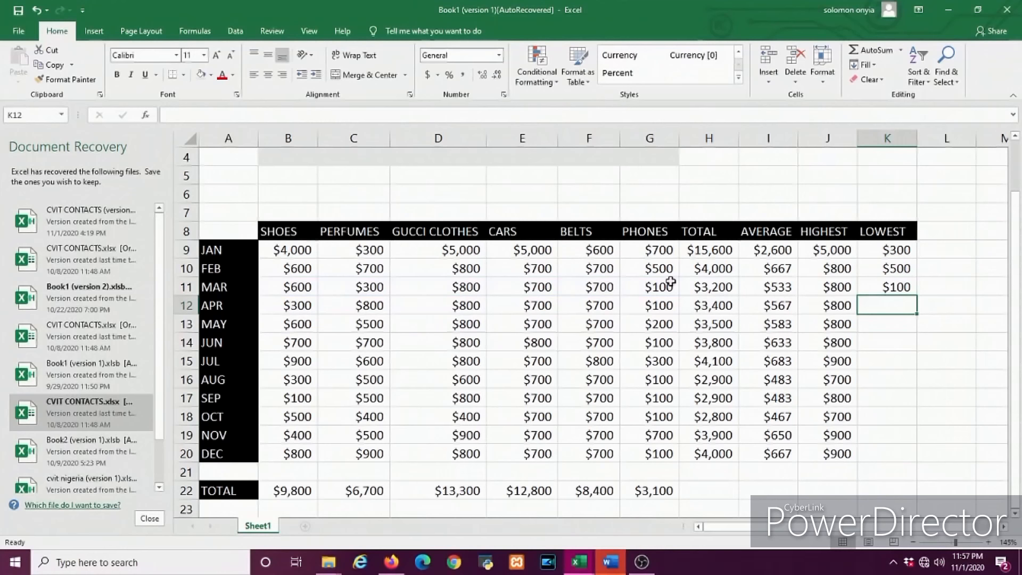
{"action": "left_click", "coordinate": [899, 289]}
{"action": "left_click_drag", "start_coordinate": [916, 295], "coordinate": [900, 461]}
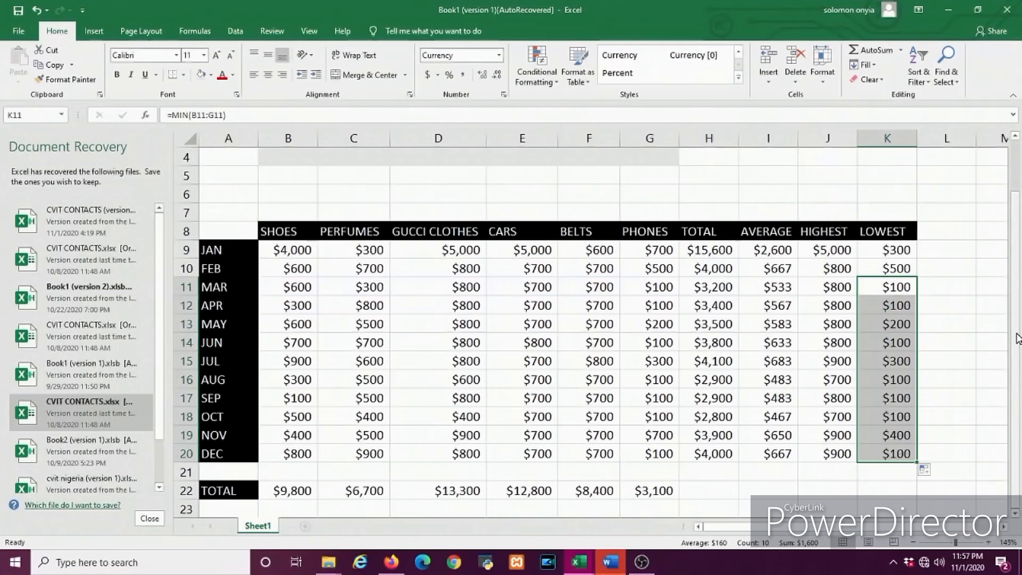
- Enter the row label AVERAGE in capitals in A23, below TOTAL
{"action": "left_click", "coordinate": [227, 510]}
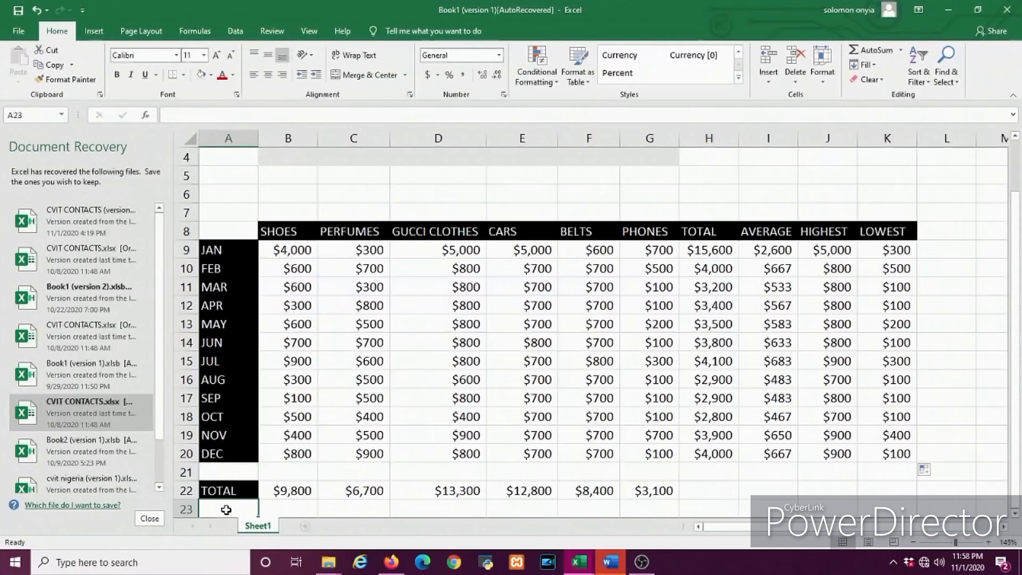
{"action": "type", "text": "average"}
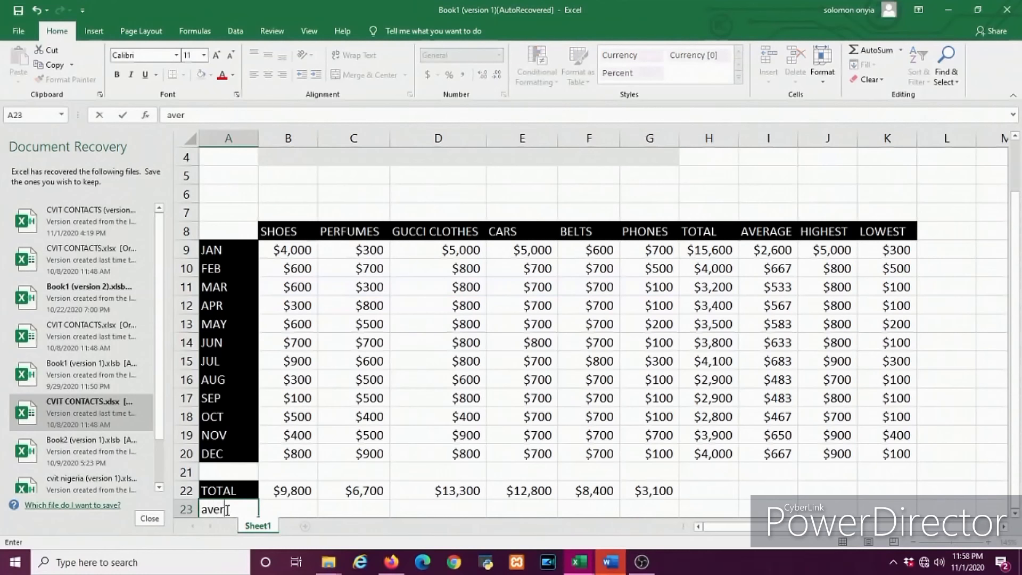
{"action": "key", "text": "BackSpace"}
{"action": "key", "text": "BackSpace"}
{"action": "key", "text": "BackSpace"}
{"action": "key", "text": "BackSpace"}
{"action": "key", "text": "BackSpace"}
{"action": "key", "text": "BackSpace"}
{"action": "key", "text": "BackSpace"}
{"action": "type", "text": "AVERAGE"}
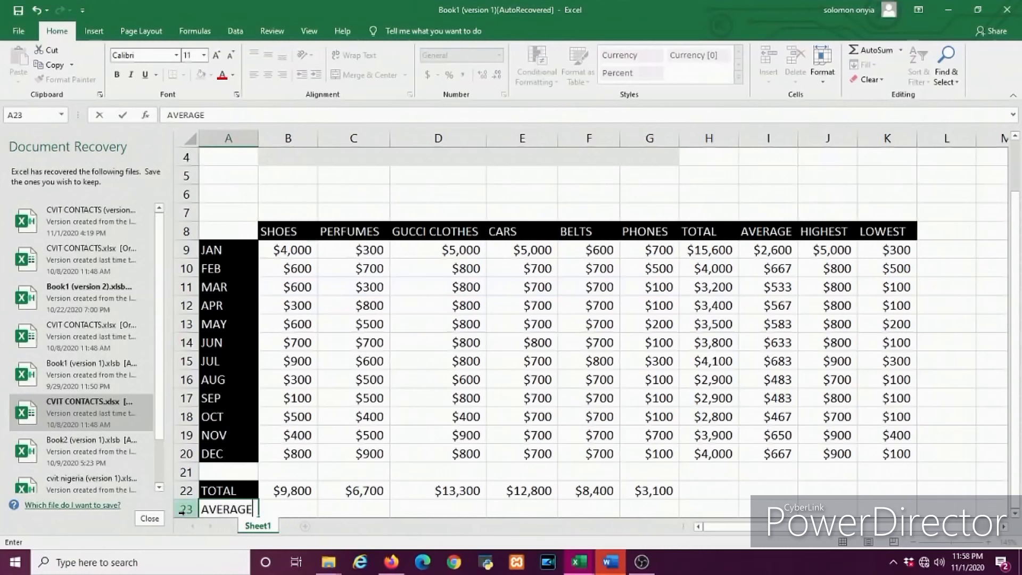
{"action": "left_click", "coordinate": [276, 506]}
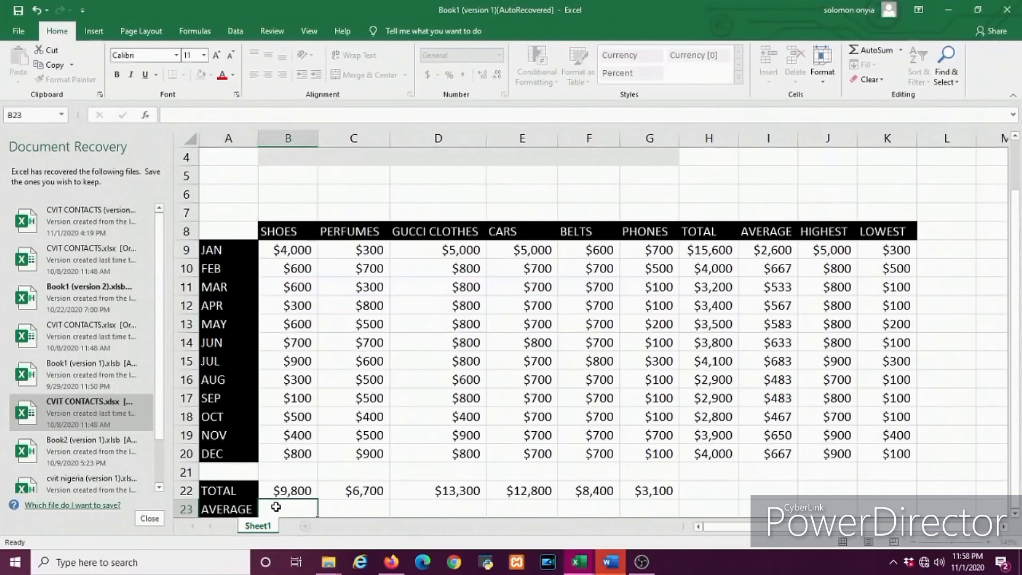
- Add the row labels HIGHEST in A24 and LOWEST in A25
{"action": "key", "text": "Down"}
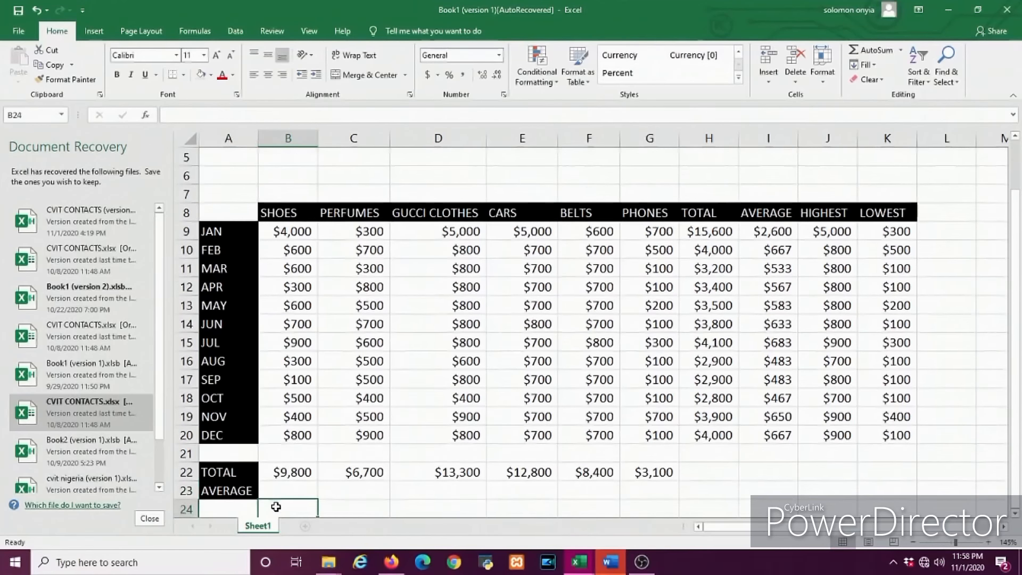
{"action": "key", "text": "Left"}
{"action": "type", "text": "HIGHEST"}
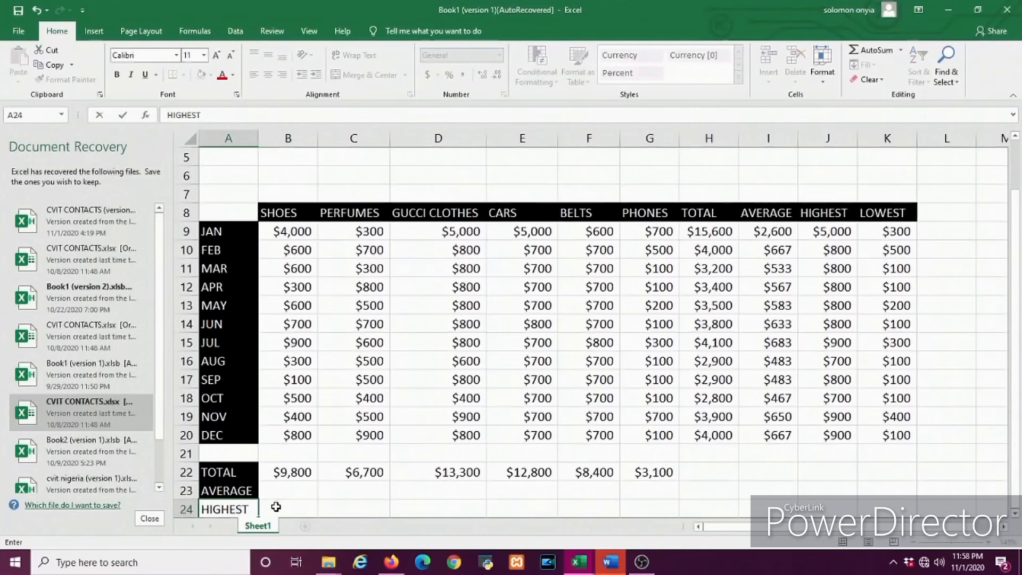
{"action": "key", "text": "Return"}
{"action": "type", "text": "LOWEST"}
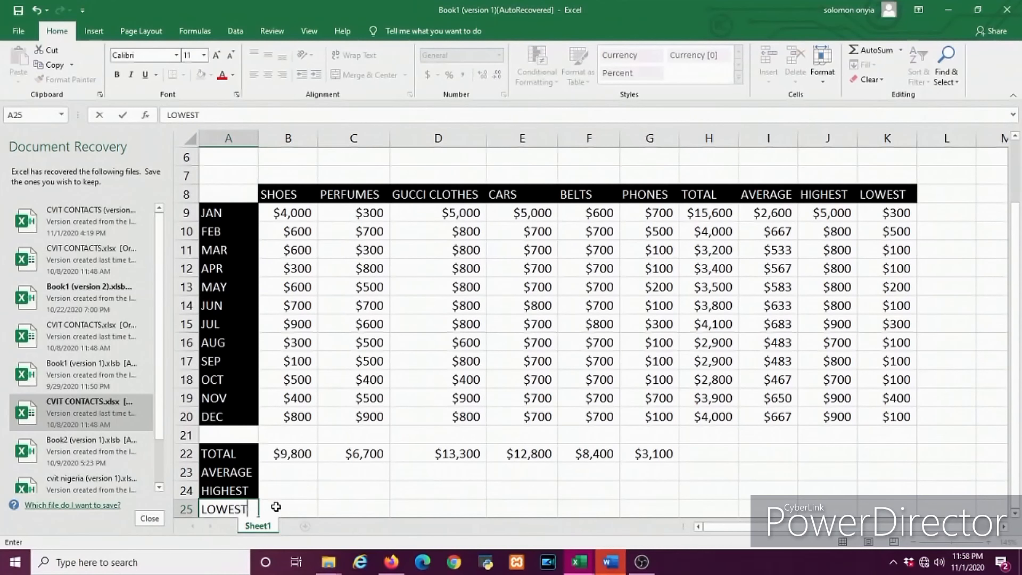
- Calculate the average SHOES sale in B23 with the AVERAGE function over B9:B20
{"action": "left_click", "coordinate": [303, 472]}
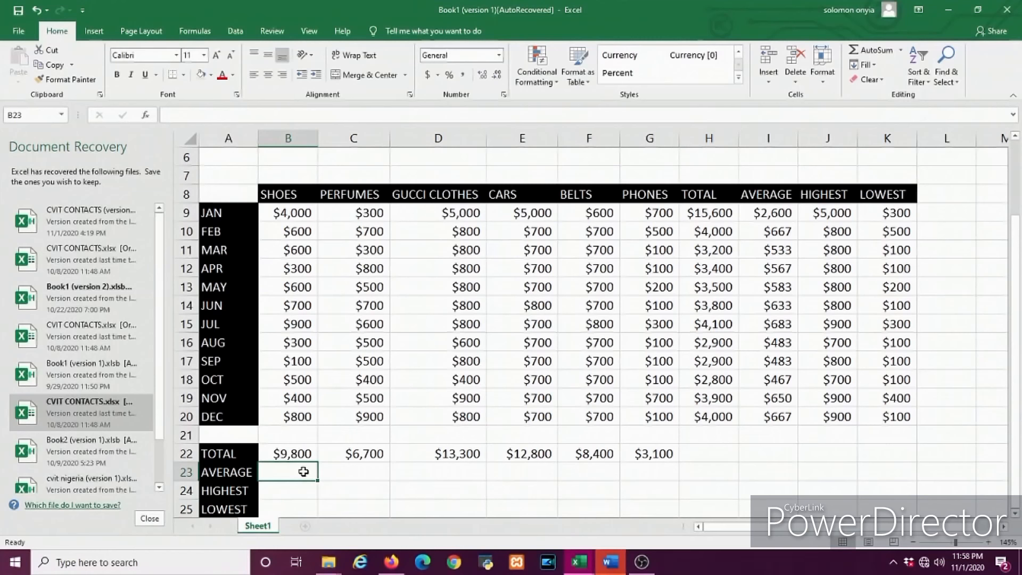
{"action": "type", "text": "="}
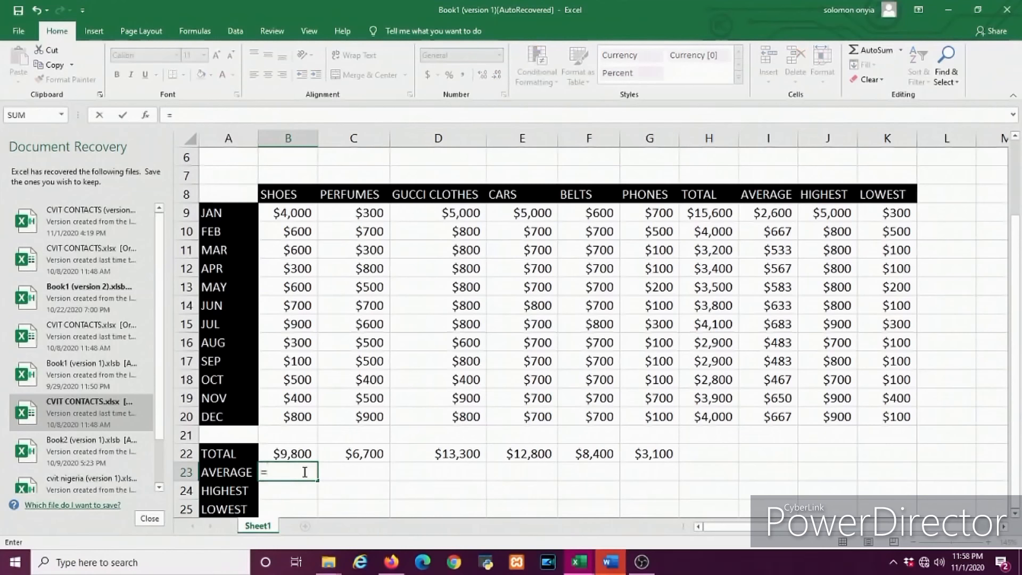
{"action": "type", "text": "average"}
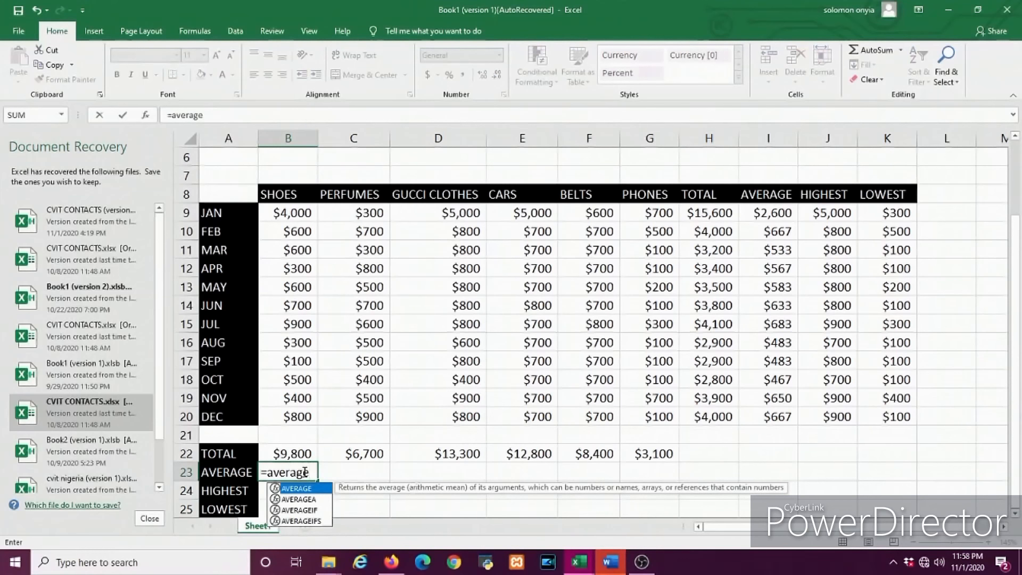
{"action": "type", "text": "("}
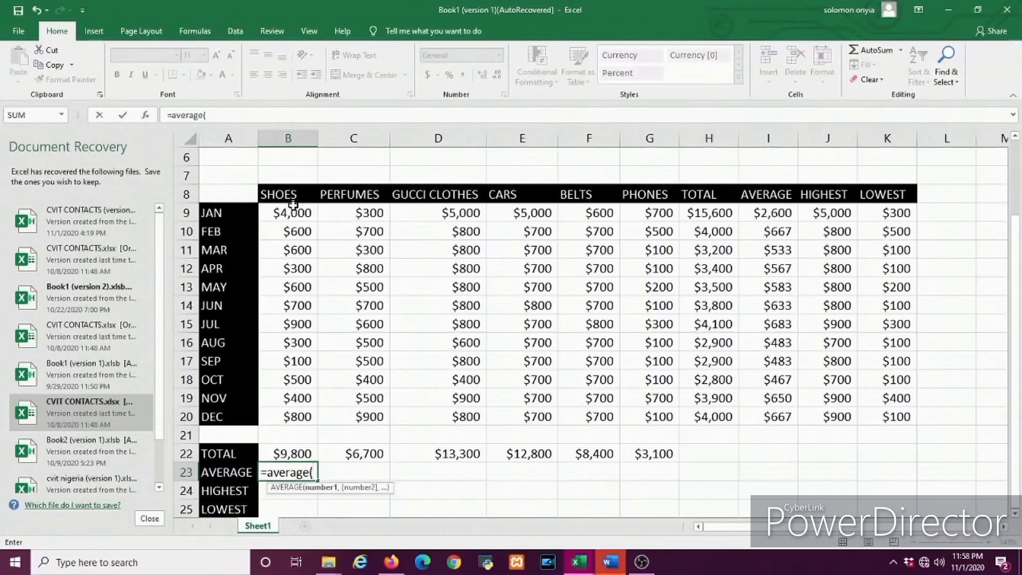
{"action": "left_click_drag", "start_coordinate": [288, 214], "coordinate": [298, 408]}
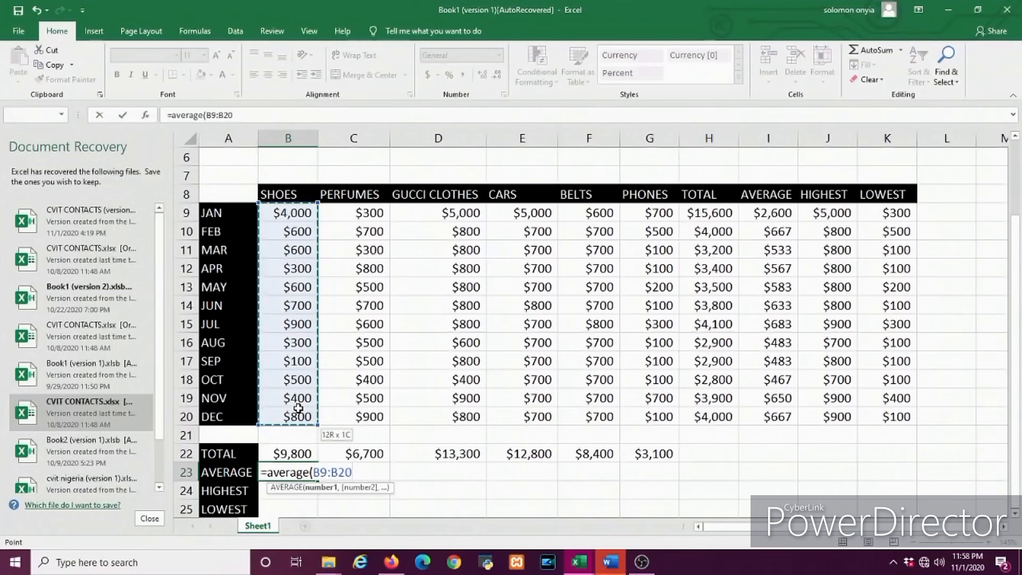
{"action": "key", "text": "Return"}
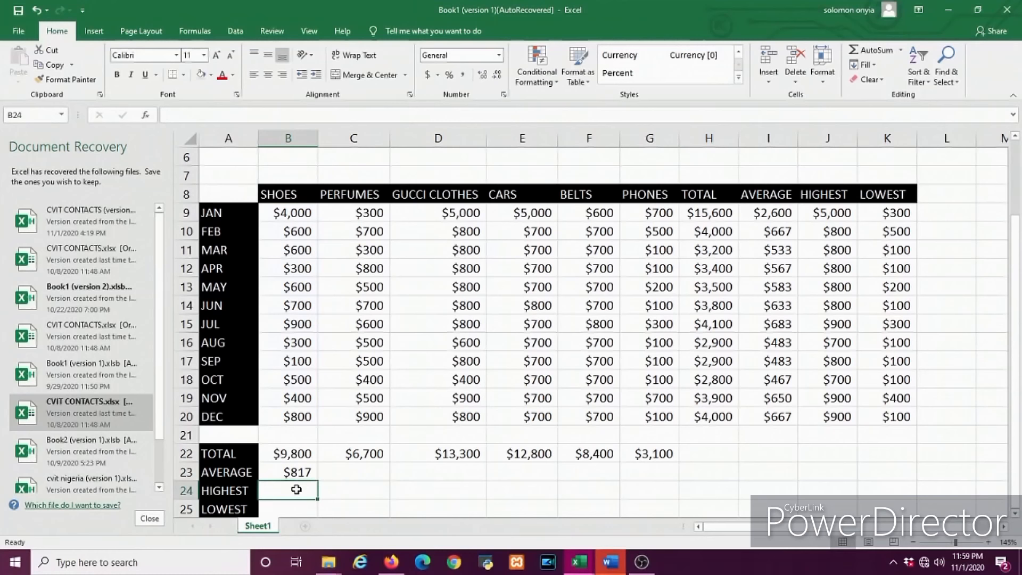
- Calculate the highest SHOES sale in B24 with the MAX function over B9:B20
{"action": "type", "text": "="}
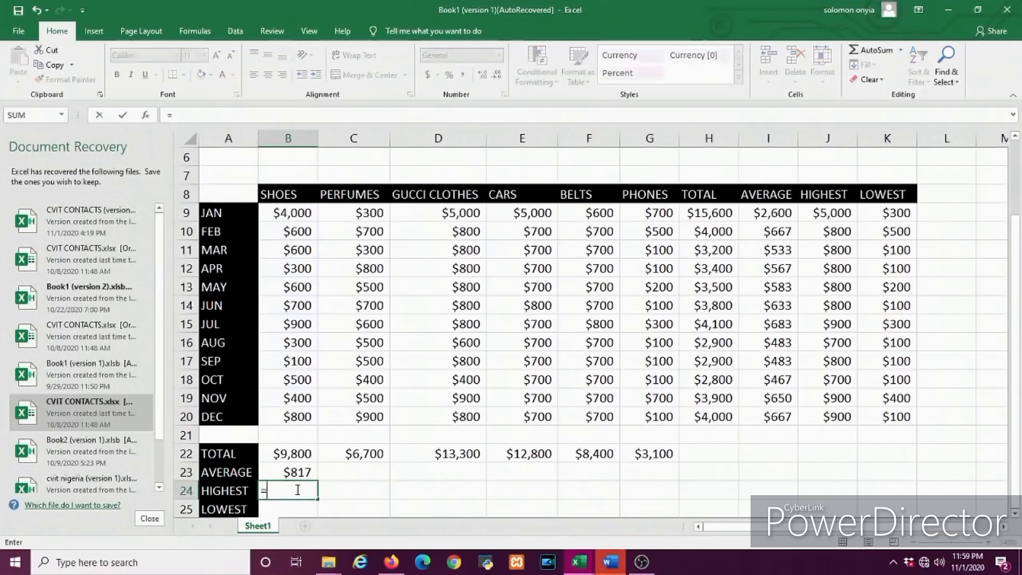
{"action": "type", "text": "max("}
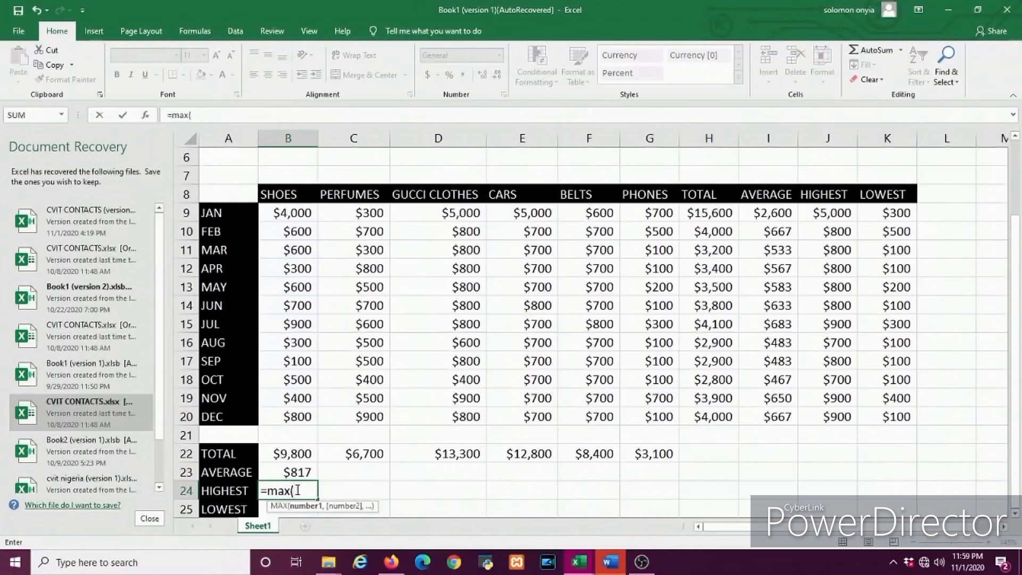
{"action": "left_click_drag", "start_coordinate": [277, 213], "coordinate": [288, 411]}
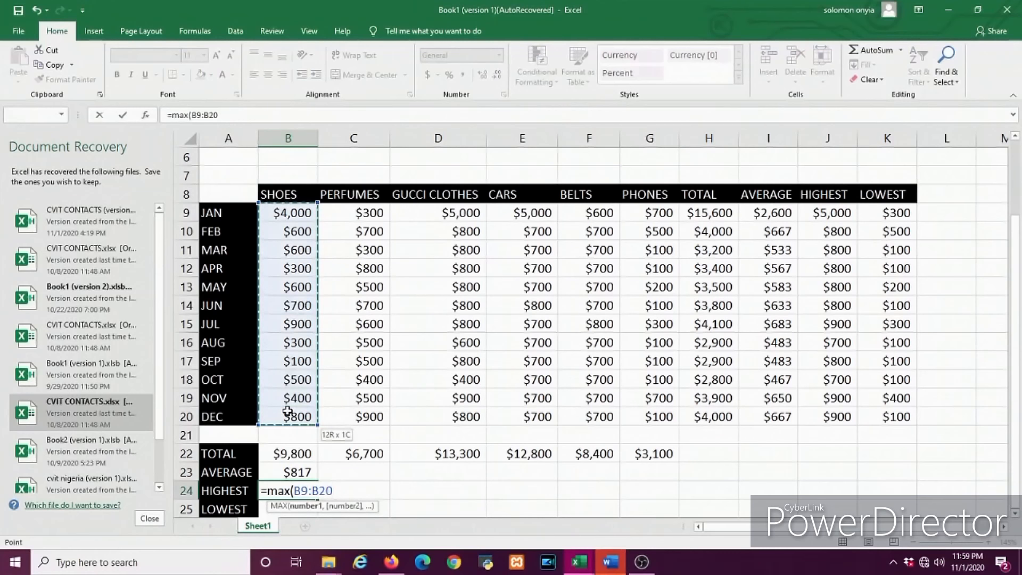
{"action": "key", "text": "Return"}
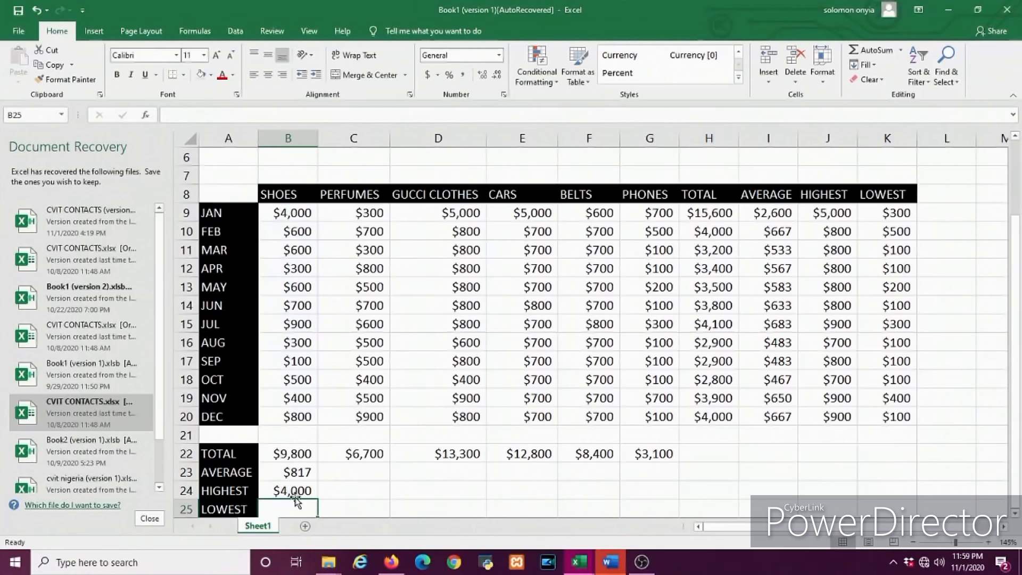
- Calculate the lowest SHOES sale in B25 with the MIN function over B9:B20
{"action": "scroll", "coordinate": [289, 508], "scroll_direction": "down", "scroll_amount": 1}
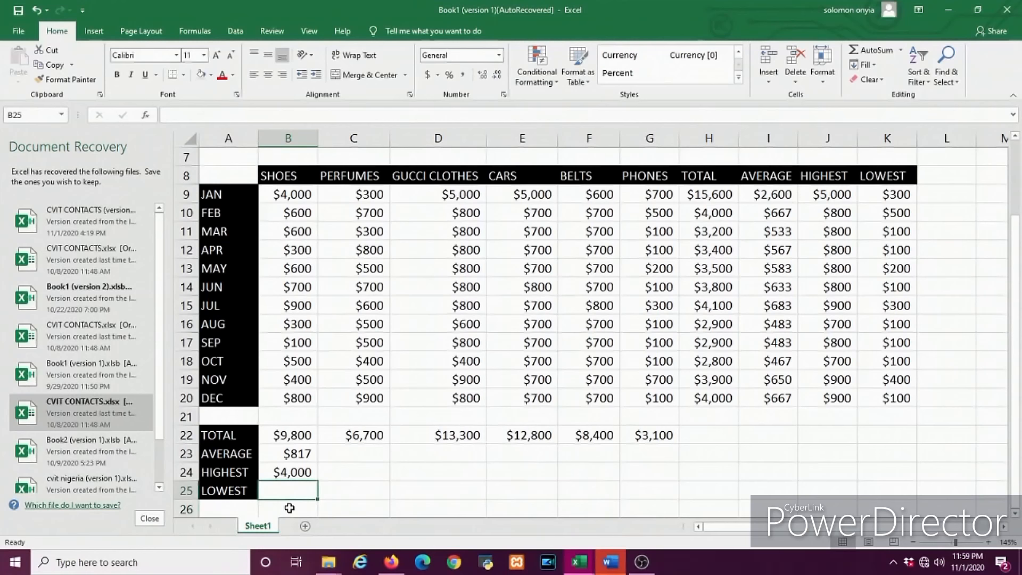
{"action": "type", "text": "=min"}
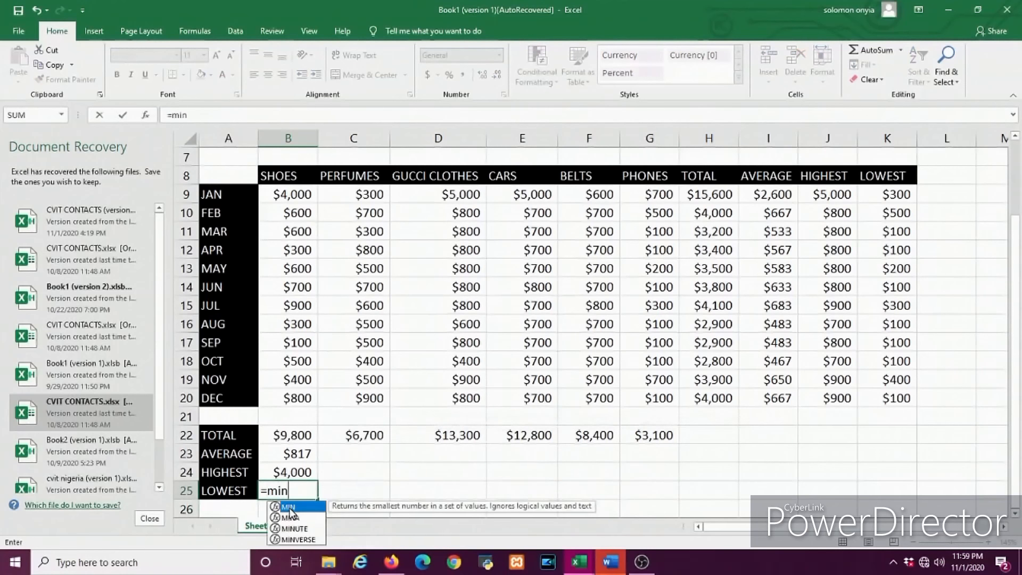
{"action": "type", "text": "("}
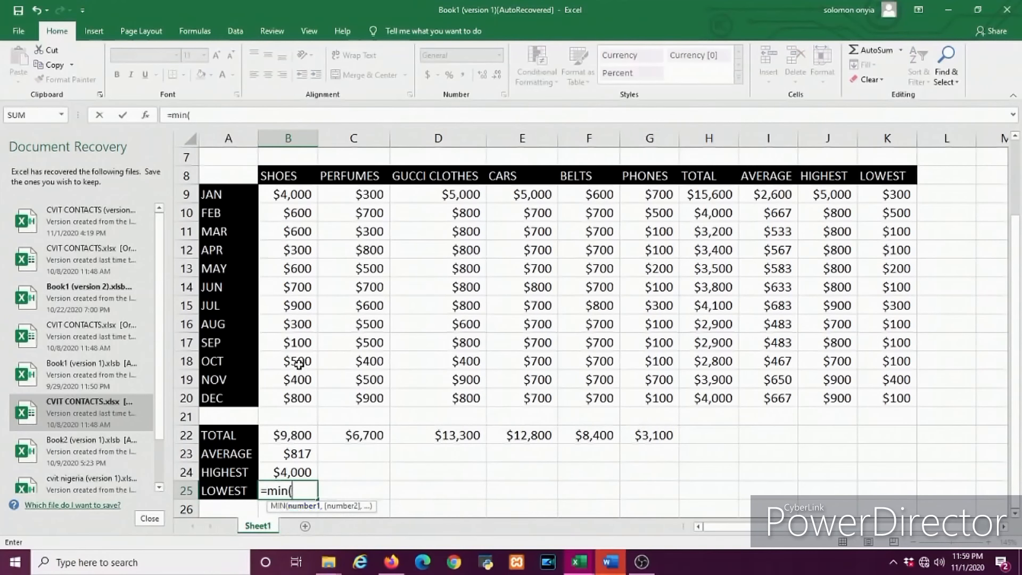
{"action": "left_click_drag", "start_coordinate": [271, 195], "coordinate": [292, 401]}
{"action": "type", "text": ")"}
{"action": "key", "text": "Return"}
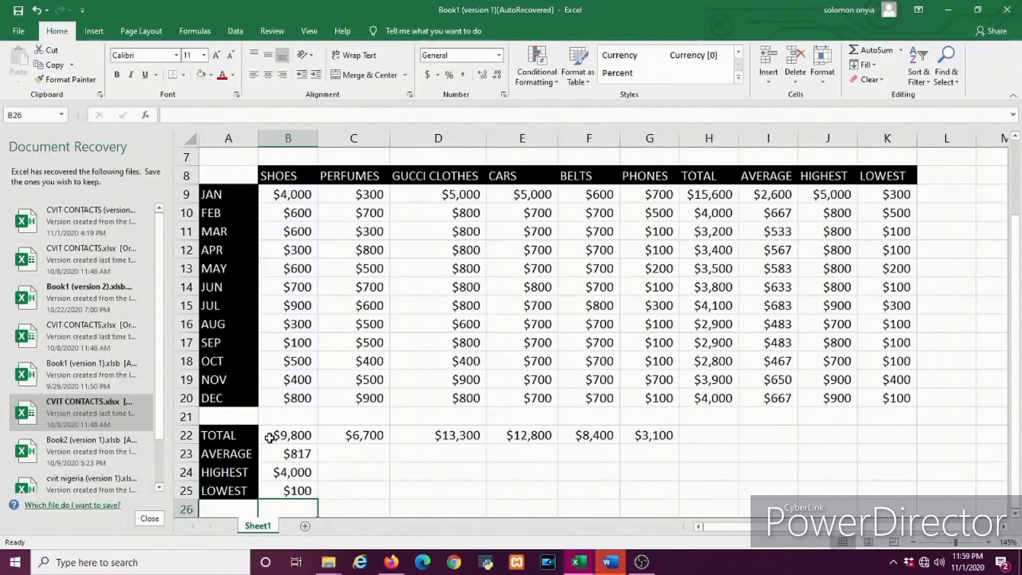
- Fill the AVERAGE formula from B23 and the HIGHEST formula from B24 across their rows through the PHONES column G
{"action": "left_click", "coordinate": [274, 456]}
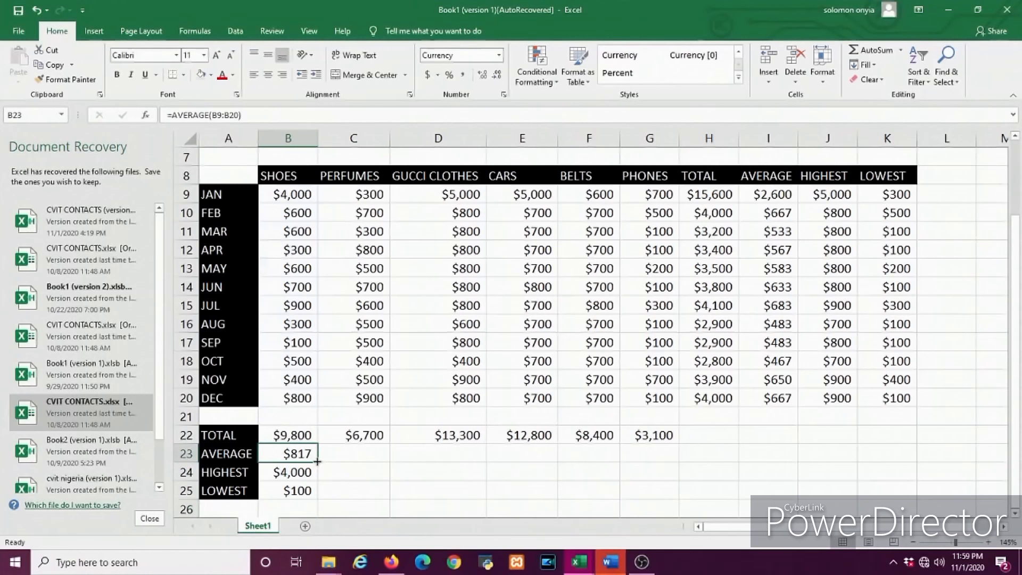
{"action": "left_click_drag", "start_coordinate": [318, 461], "coordinate": [389, 464]}
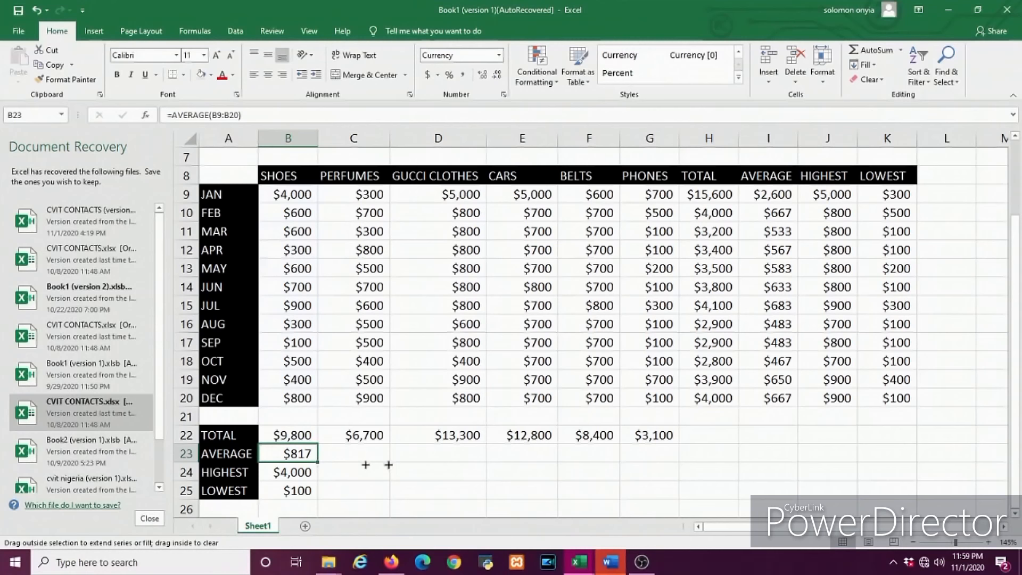
{"action": "left_click_drag", "start_coordinate": [388, 465], "coordinate": [660, 453]}
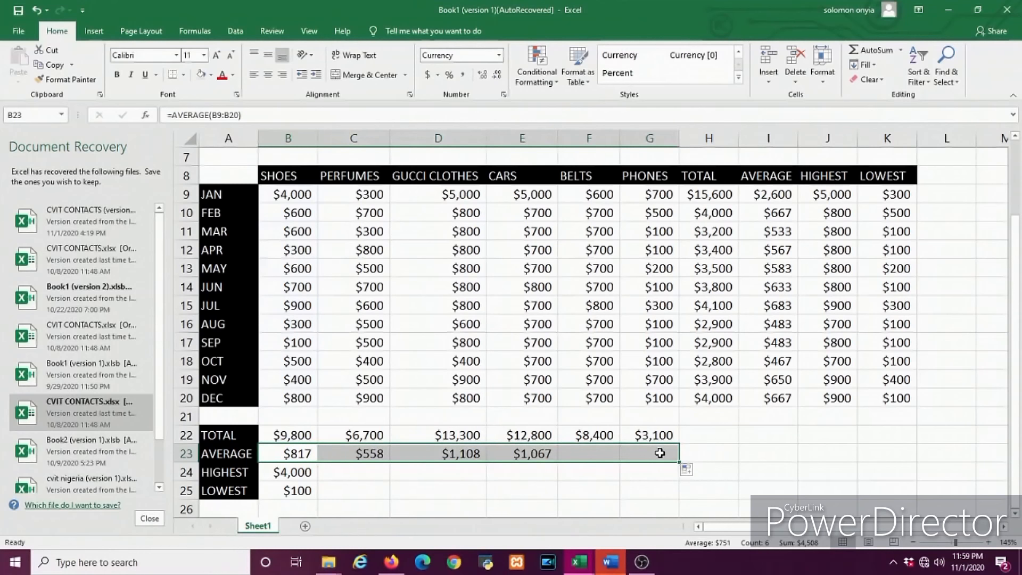
{"action": "left_click", "coordinate": [285, 471]}
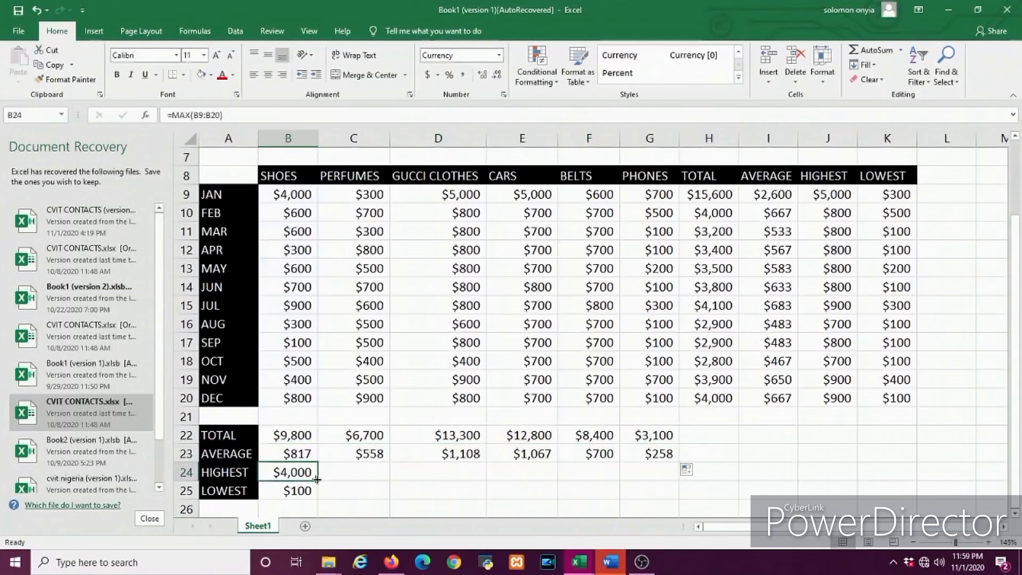
{"action": "left_click_drag", "start_coordinate": [316, 479], "coordinate": [661, 470]}
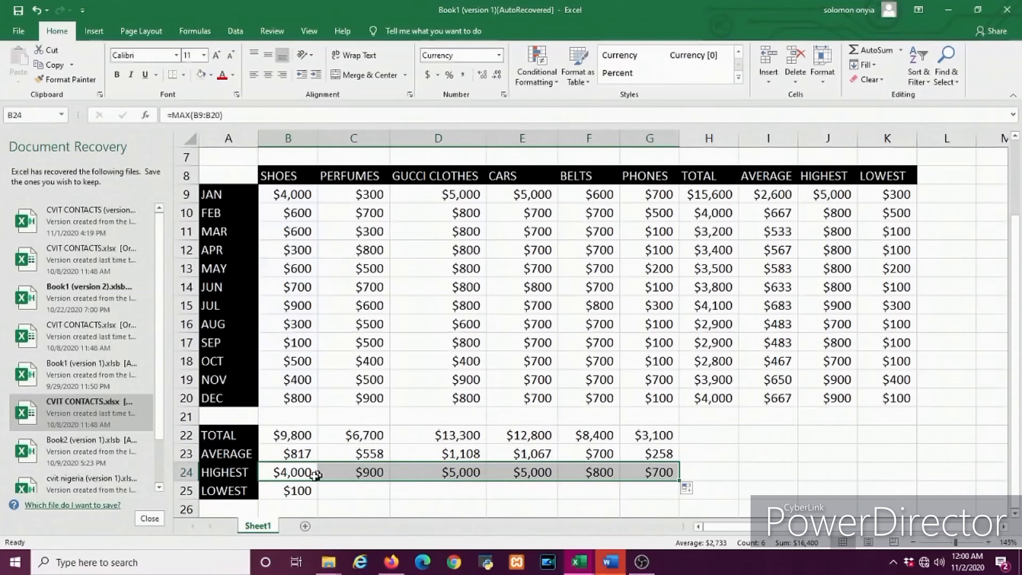
- Fill the LOWEST formula from B25 across to the PHONES column G and close the Document Recovery pane
{"action": "left_click", "coordinate": [297, 489]}
{"action": "left_click_drag", "start_coordinate": [318, 499], "coordinate": [662, 489]}
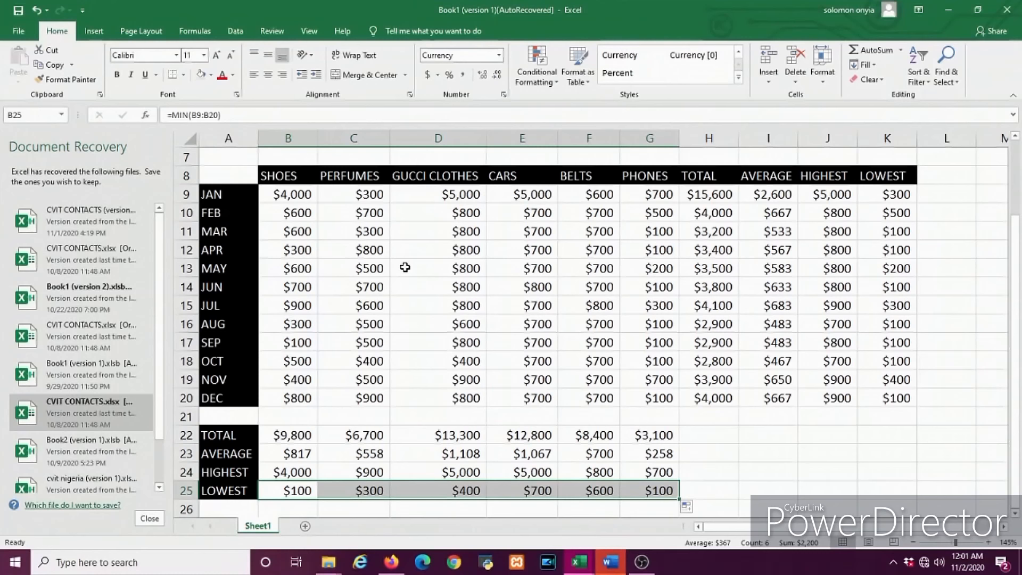
{"action": "left_click", "coordinate": [150, 518]}
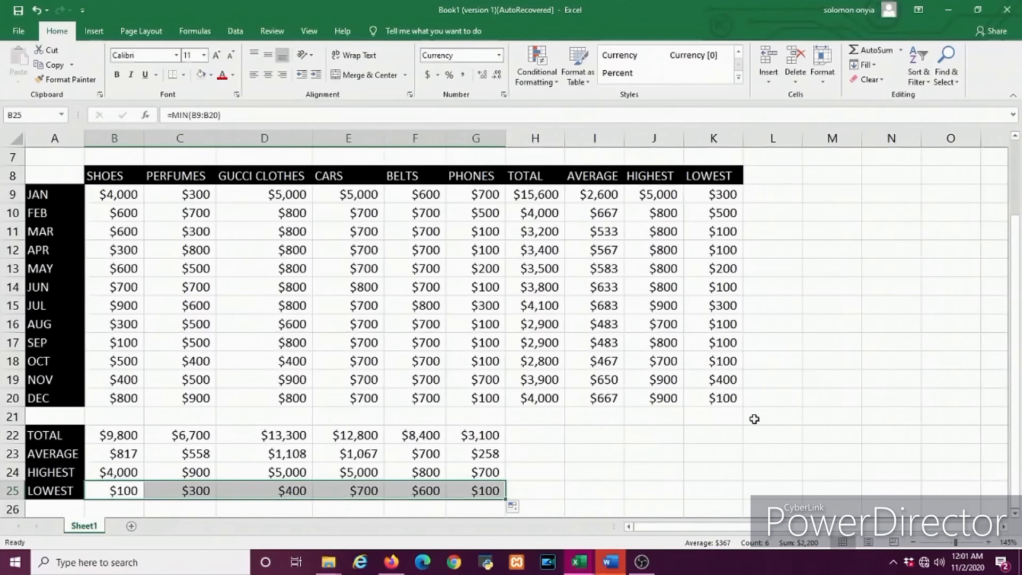